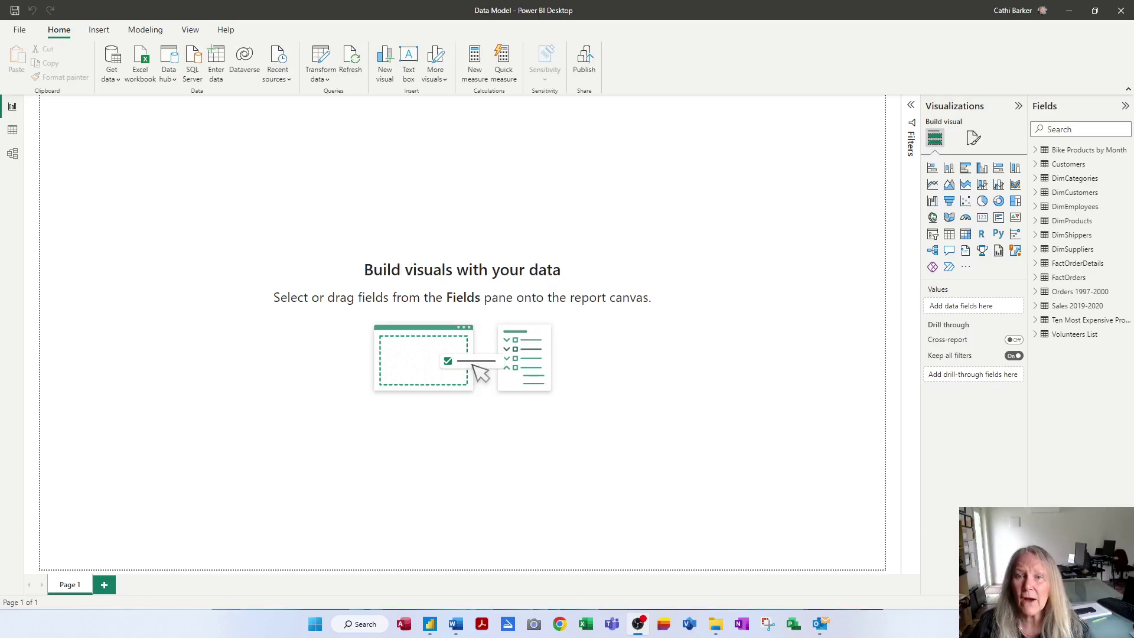
Launch Power Query Editor for the Data Model report using Transform data
{"action": "left_click", "coordinate": [323, 64]}
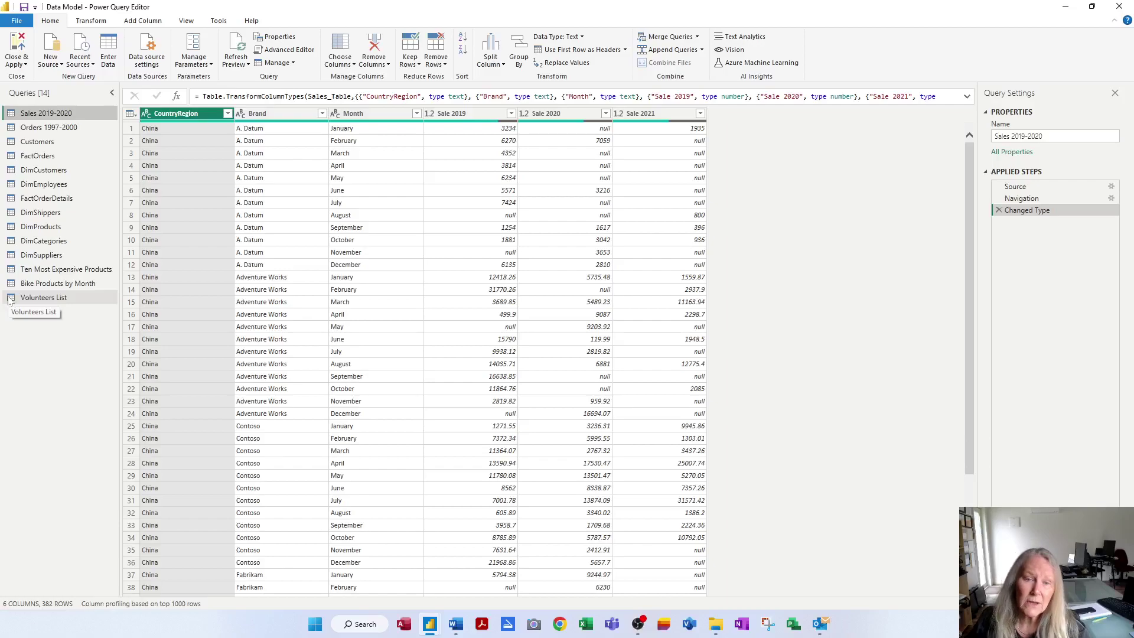
Preview the Ten Most Expensive Products query, showing 2 columns and 10 rows
{"action": "left_click", "coordinate": [61, 270]}
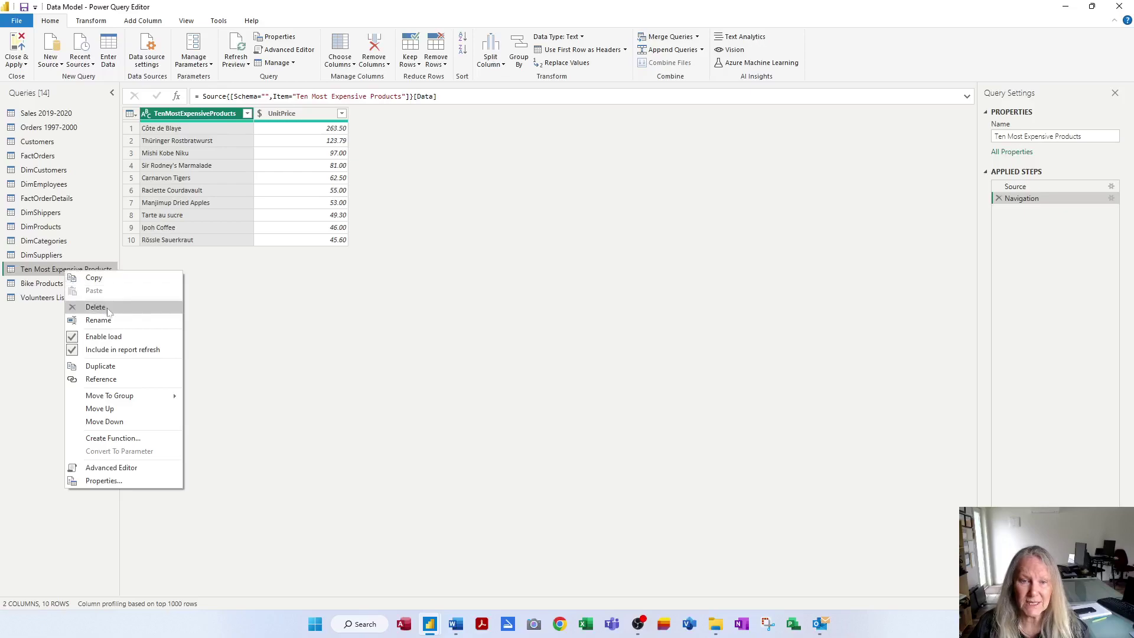
Delete the Ten Most Expensive Products query, leaving 13 queries
{"action": "left_click", "coordinate": [43, 273]}
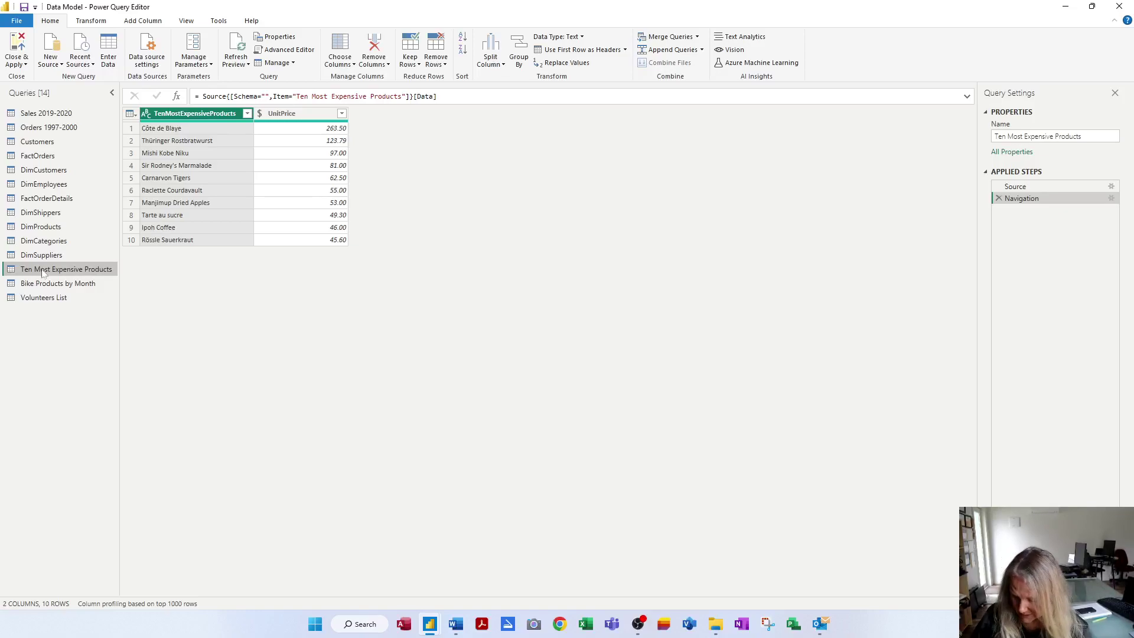
{"action": "key", "text": "Delete"}
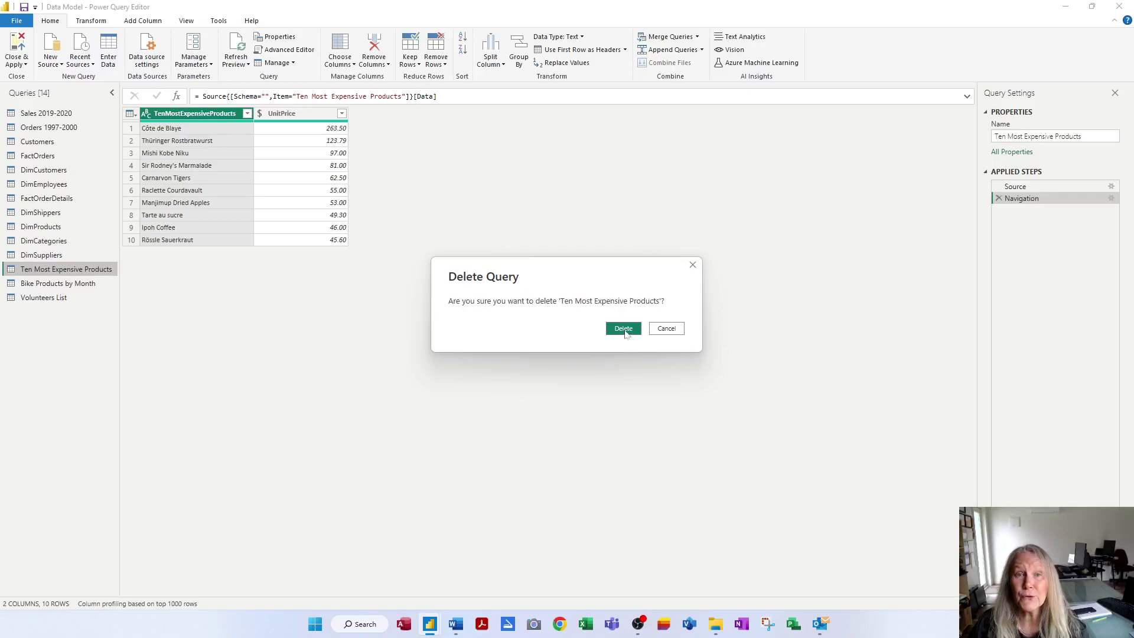
{"action": "left_click", "coordinate": [624, 329]}
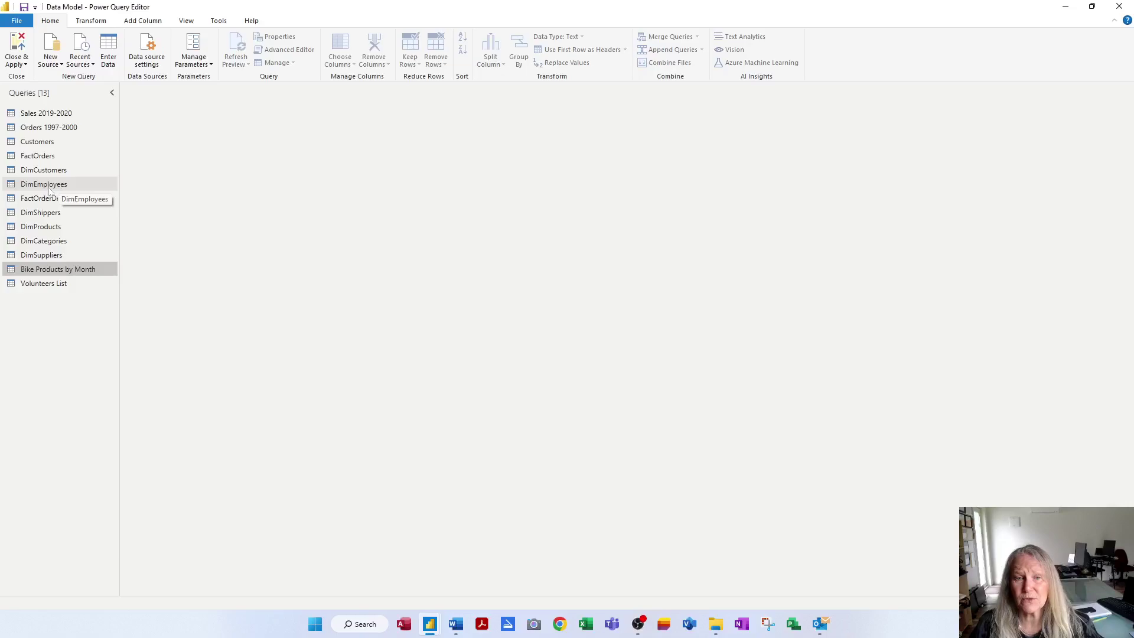
Preview the DimEmployees query, then the FactOrders query
{"action": "left_click", "coordinate": [49, 185]}
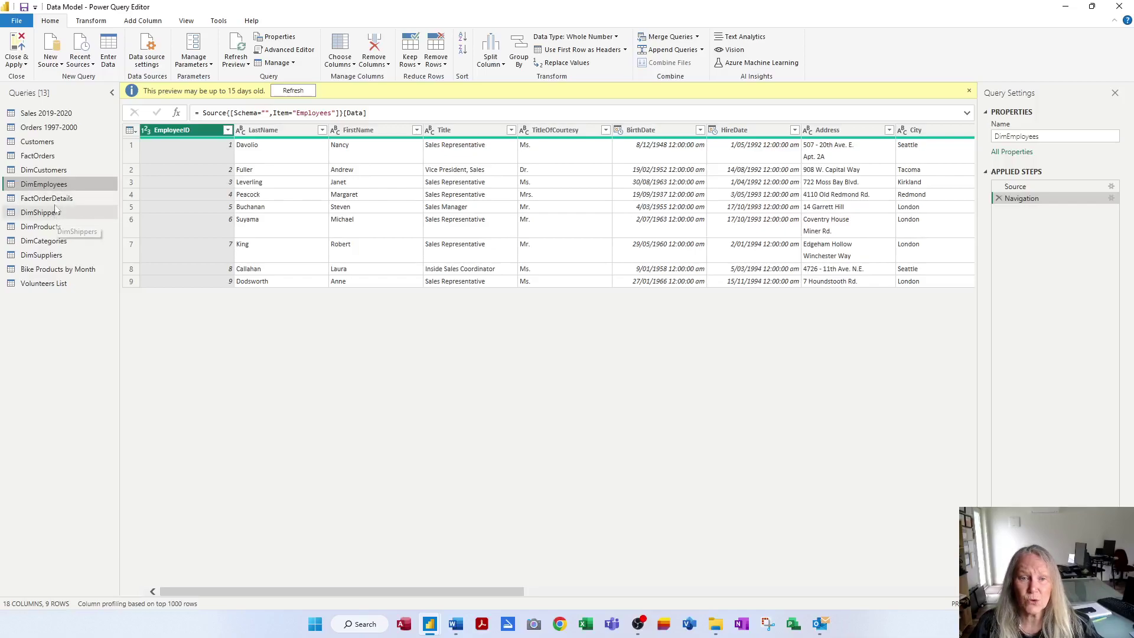
{"action": "left_click", "coordinate": [59, 158]}
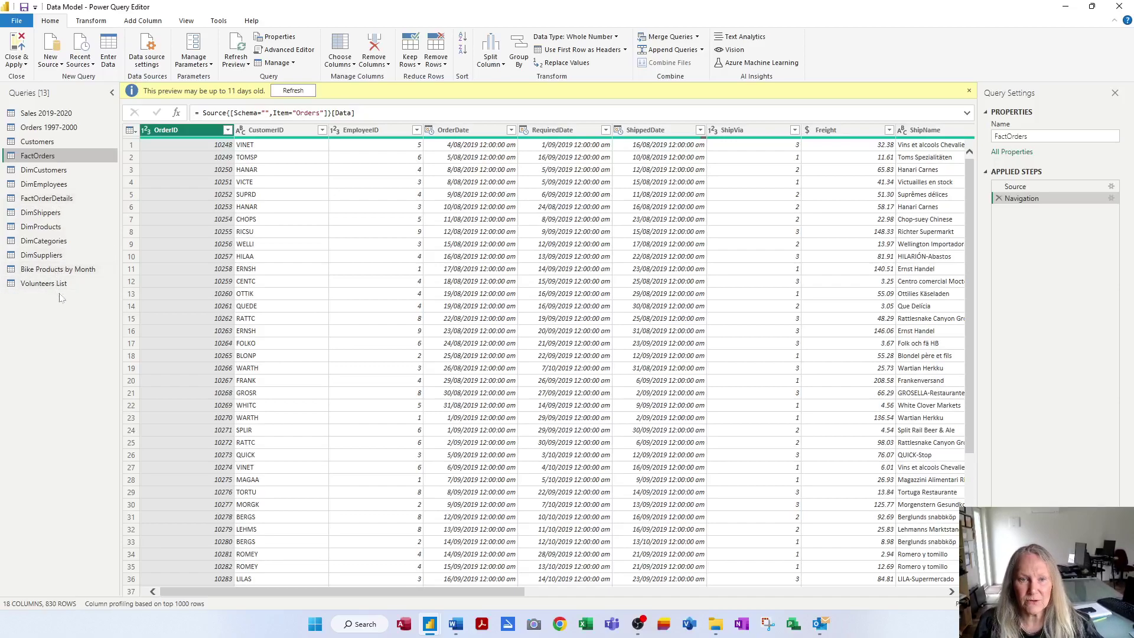
Preview Bike Products by Month and enter rename mode twice, keeping its original name
{"action": "left_click", "coordinate": [66, 271]}
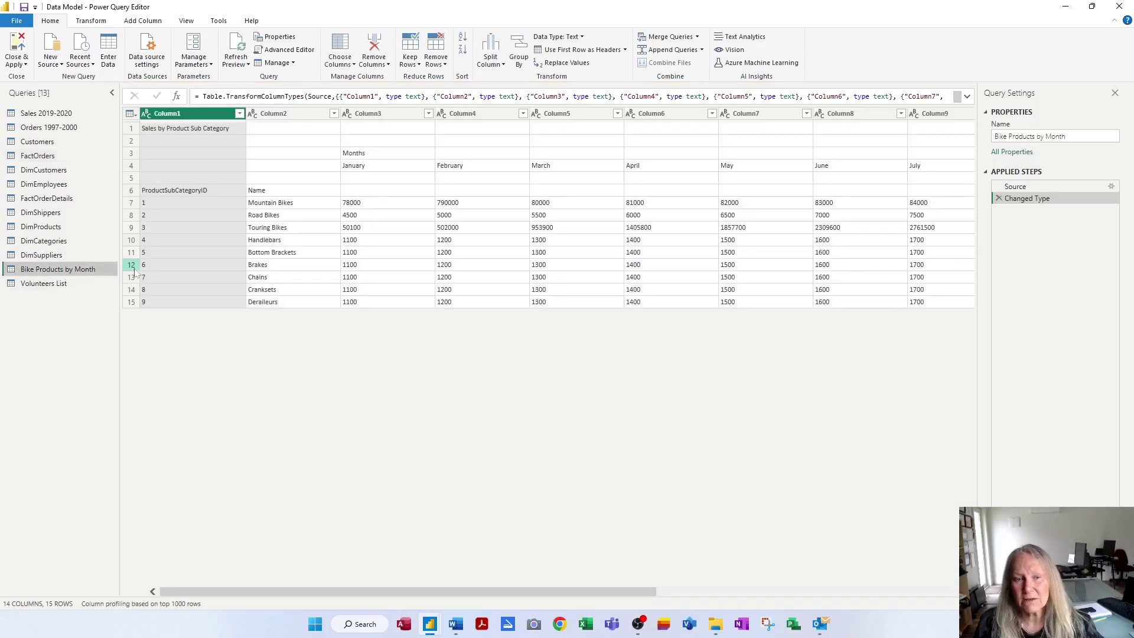
{"action": "double_click", "coordinate": [83, 273]}
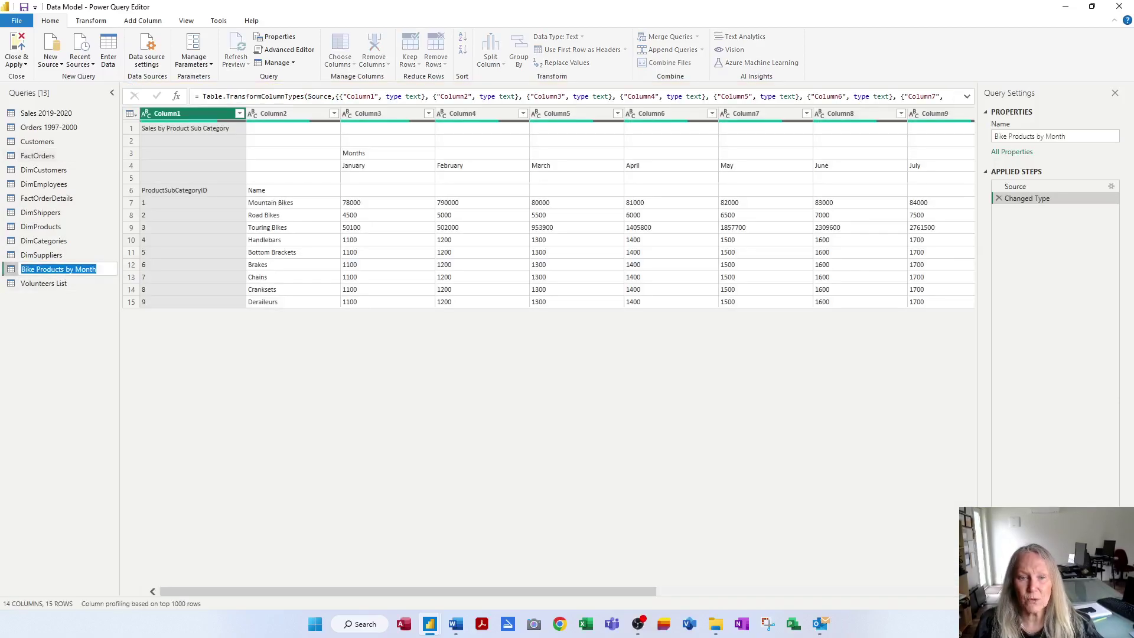
{"action": "key", "text": "Return"}
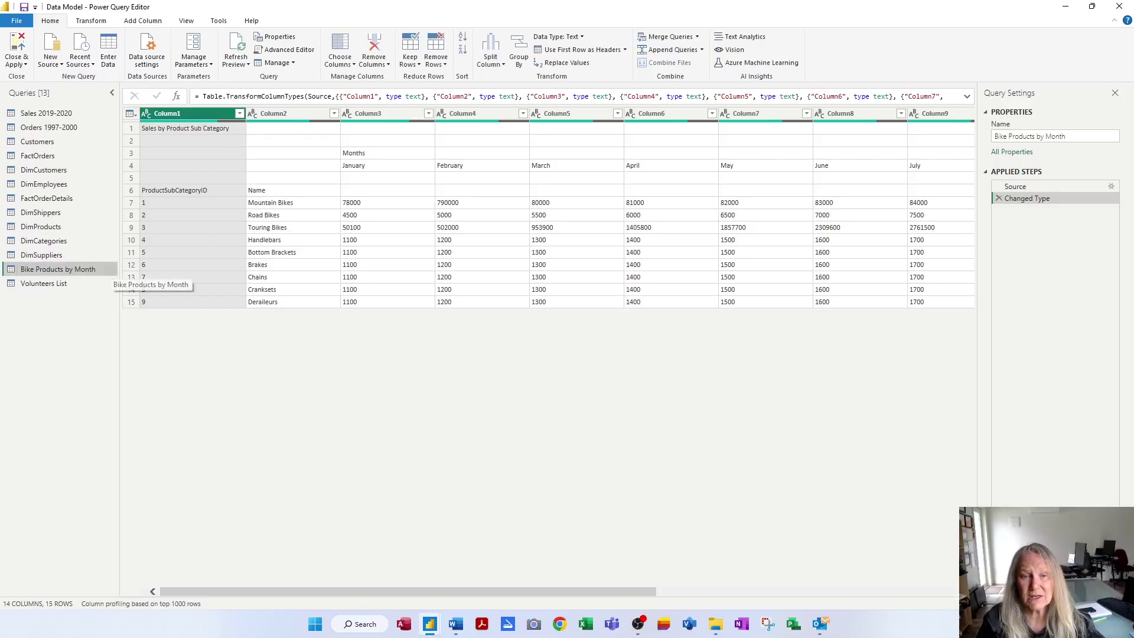
{"action": "double_click", "coordinate": [111, 271]}
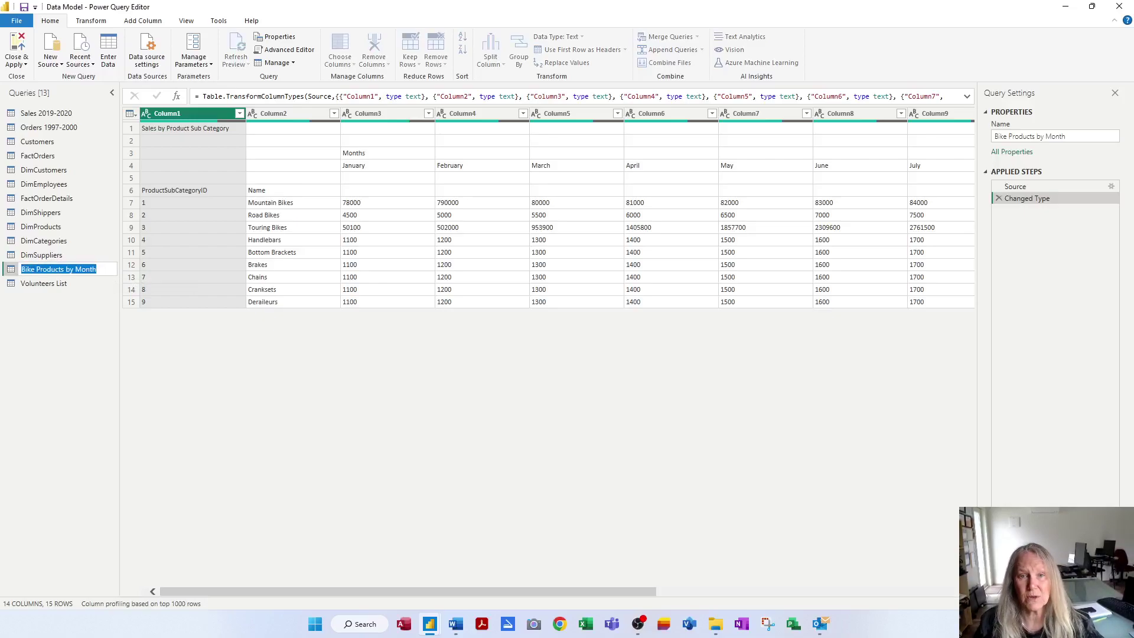
{"action": "key", "text": "Return"}
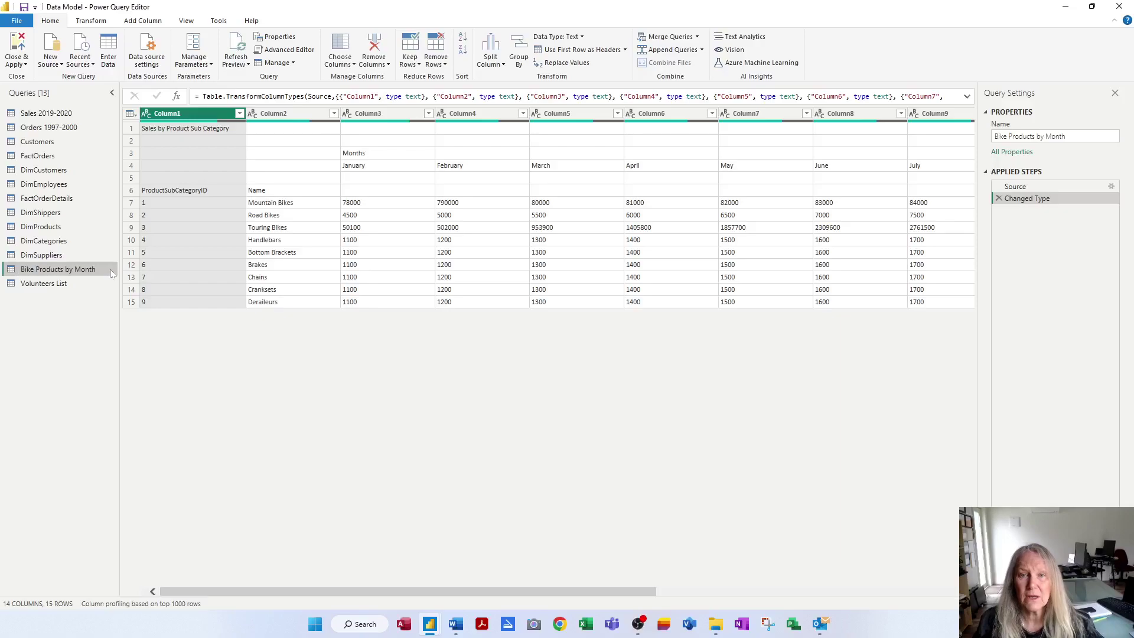
Open the query's Properties and All Properties dialogs, closing each without changes
{"action": "left_click", "coordinate": [285, 37]}
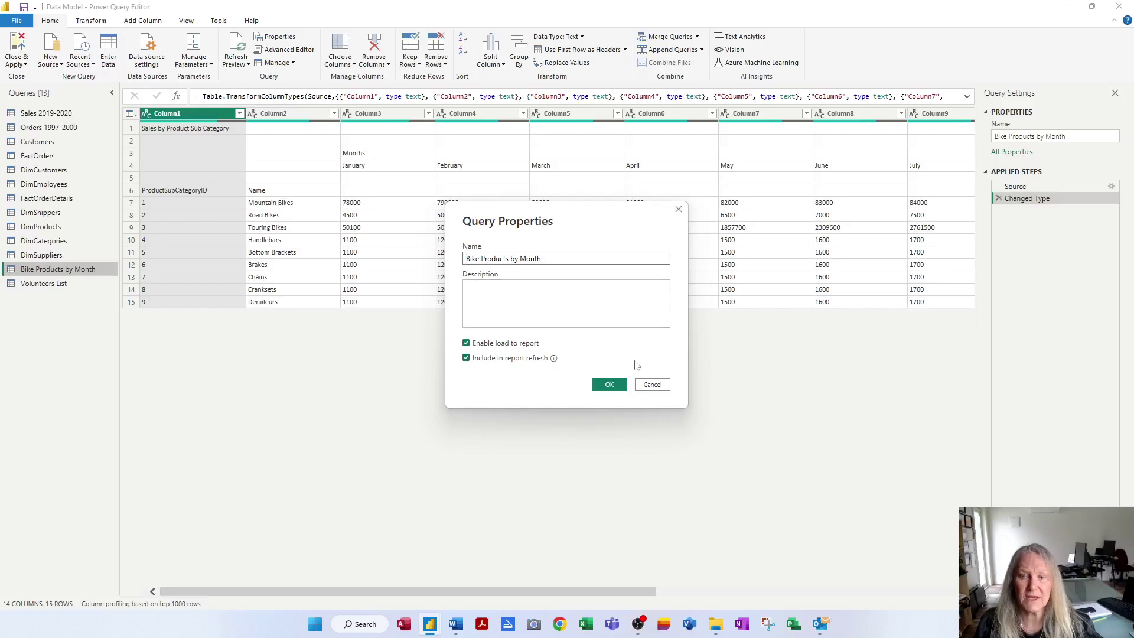
{"action": "left_click", "coordinate": [653, 385]}
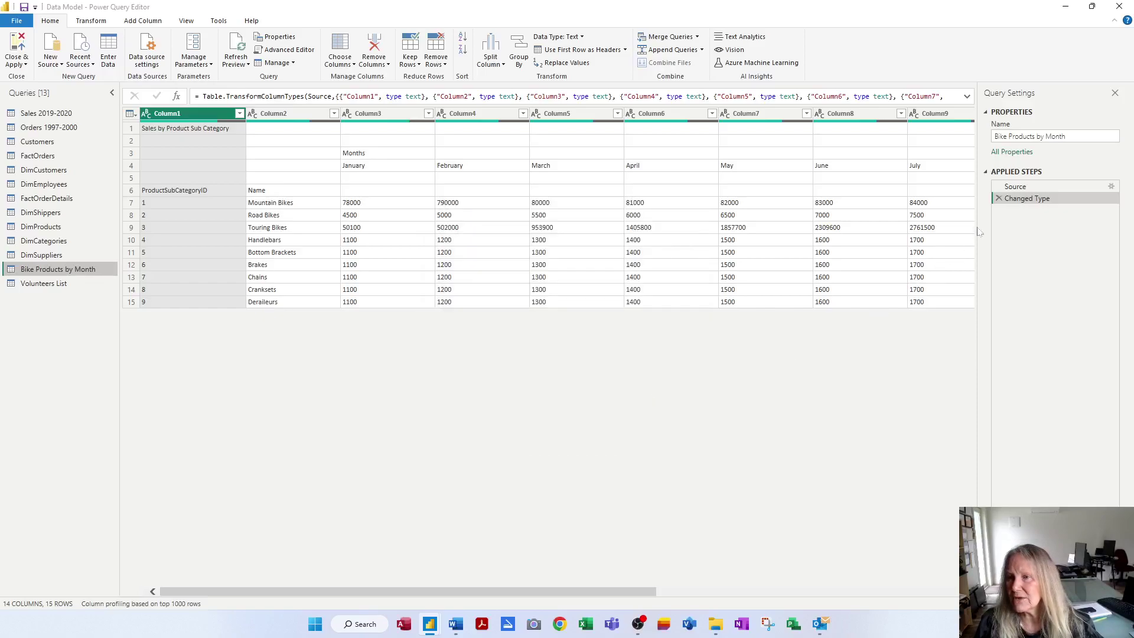
{"action": "left_click", "coordinate": [1055, 137]}
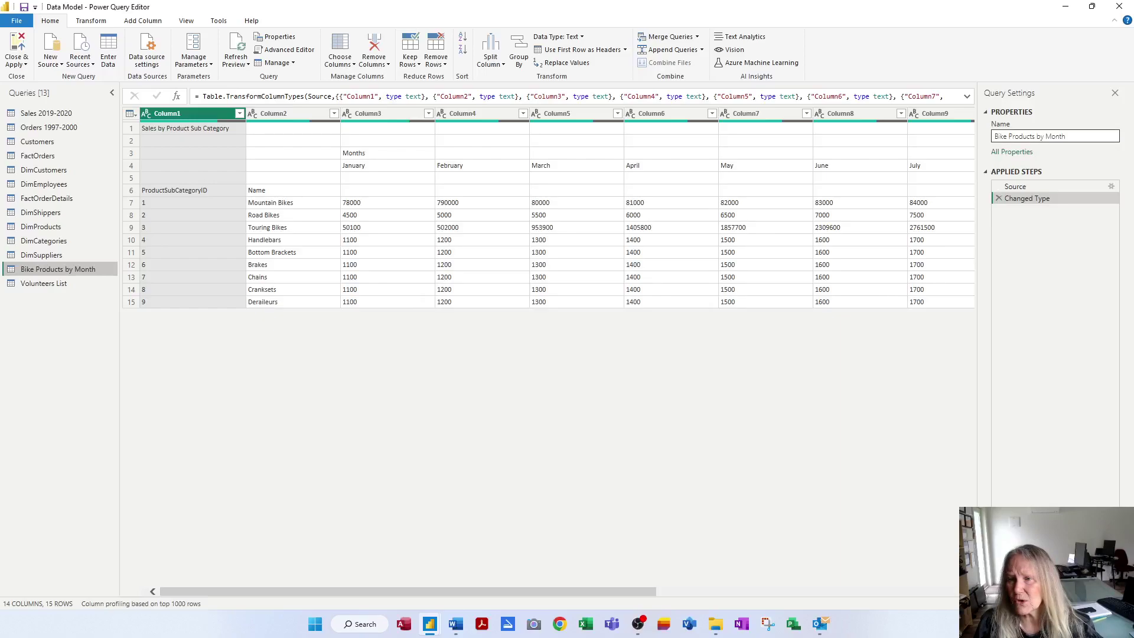
{"action": "left_click", "coordinate": [1012, 153]}
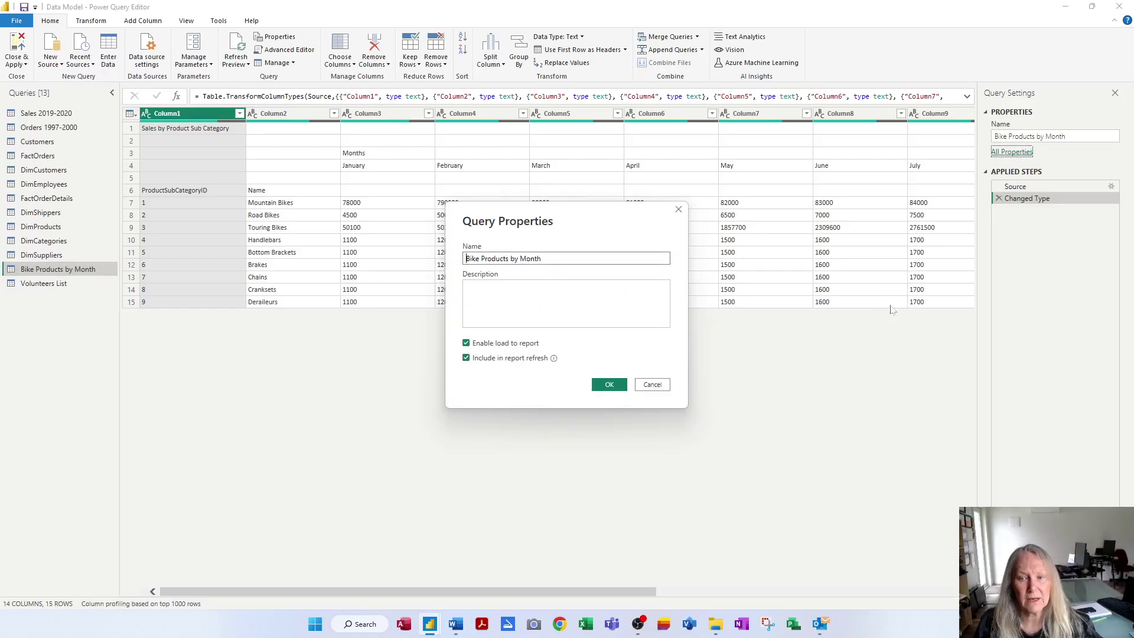
{"action": "left_click", "coordinate": [650, 387]}
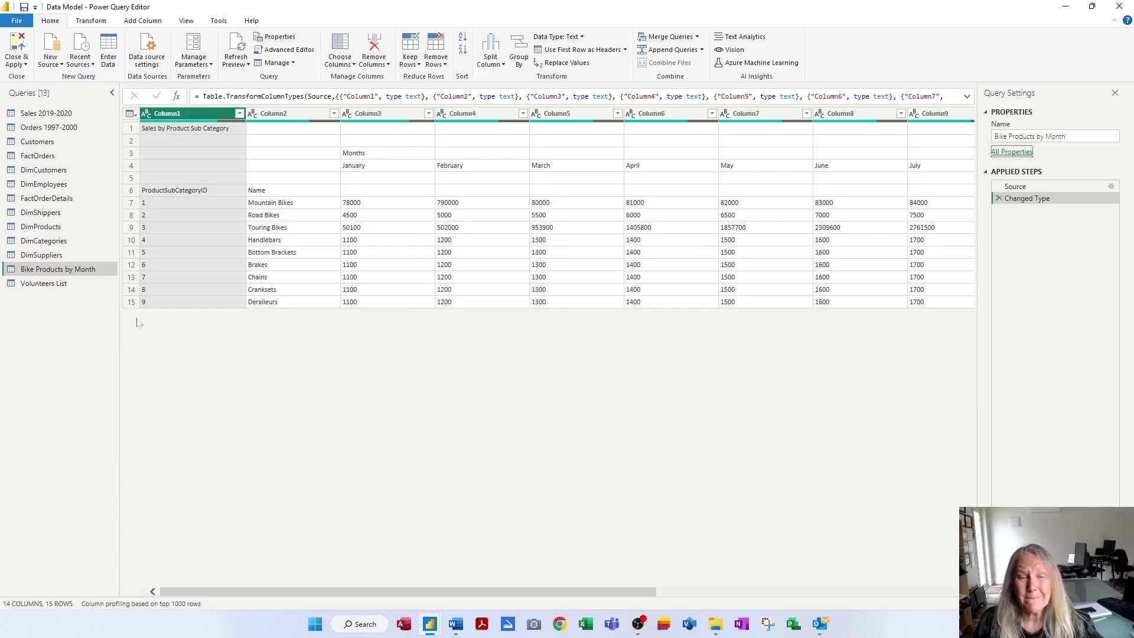
Enter rename mode with F2, leave the name unchanged, and show the query's command list
{"action": "left_click", "coordinate": [84, 275]}
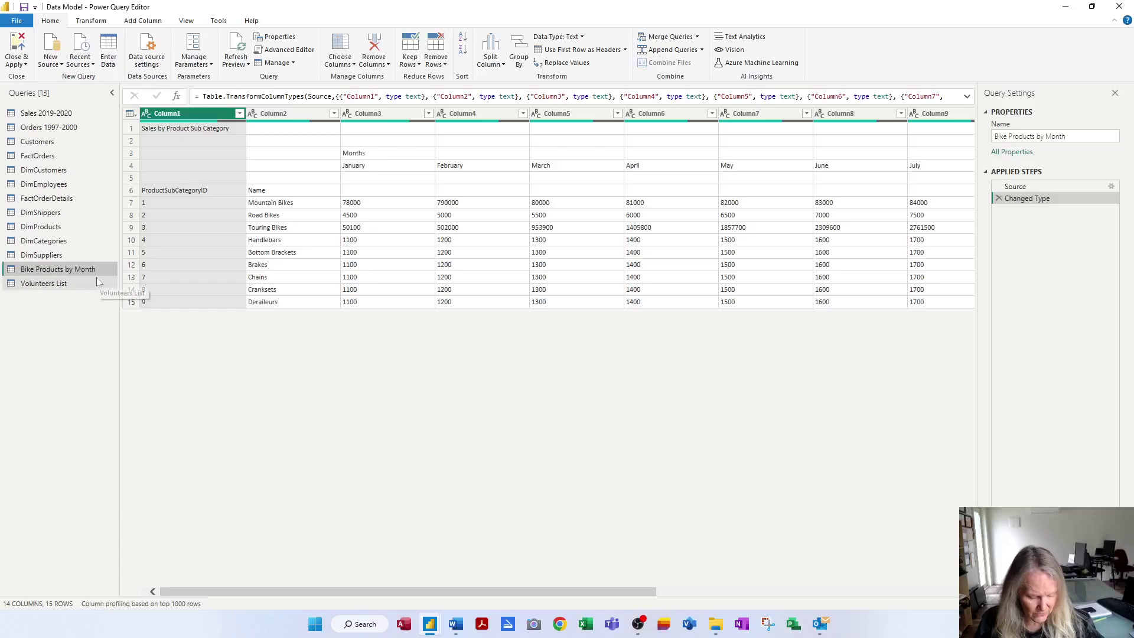
{"action": "key", "text": "F2"}
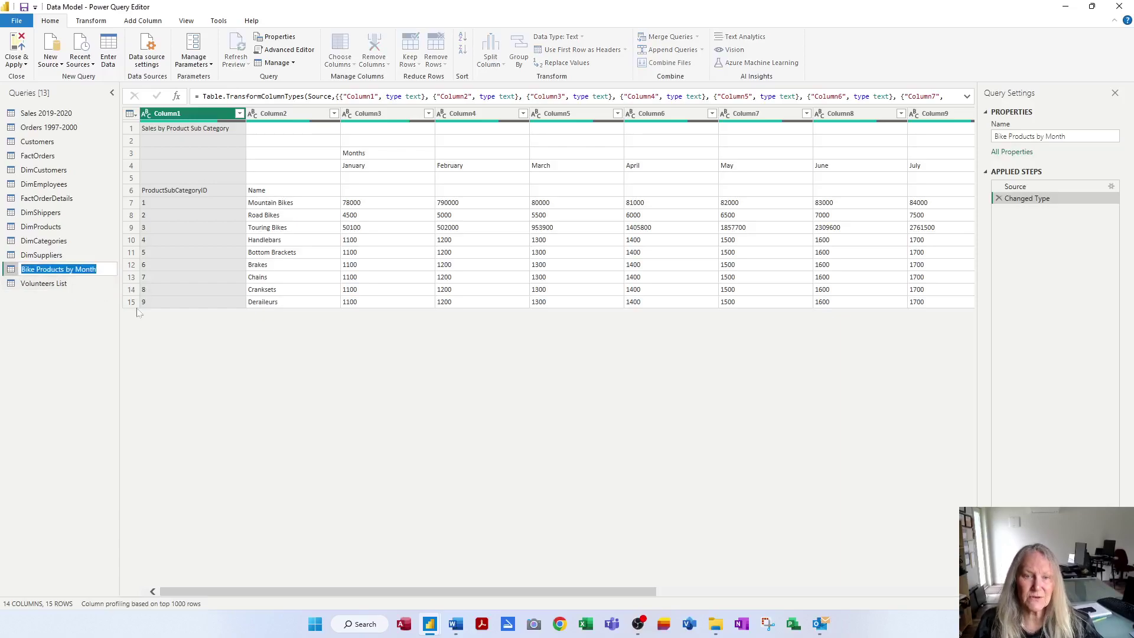
{"action": "left_click", "coordinate": [165, 321]}
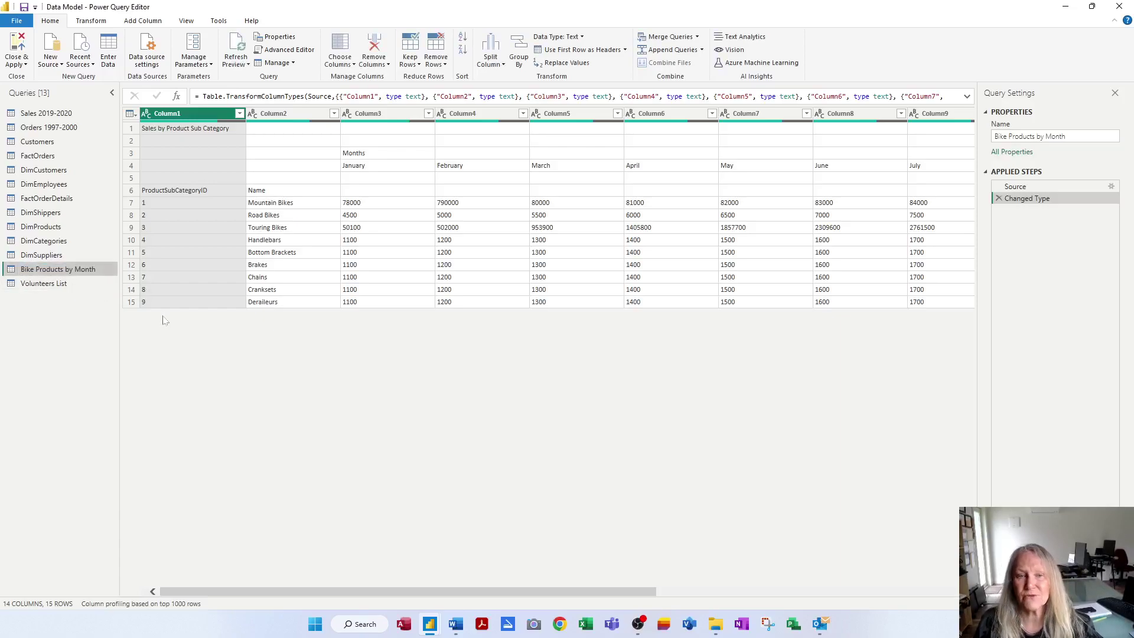
{"action": "right_click", "coordinate": [84, 274]}
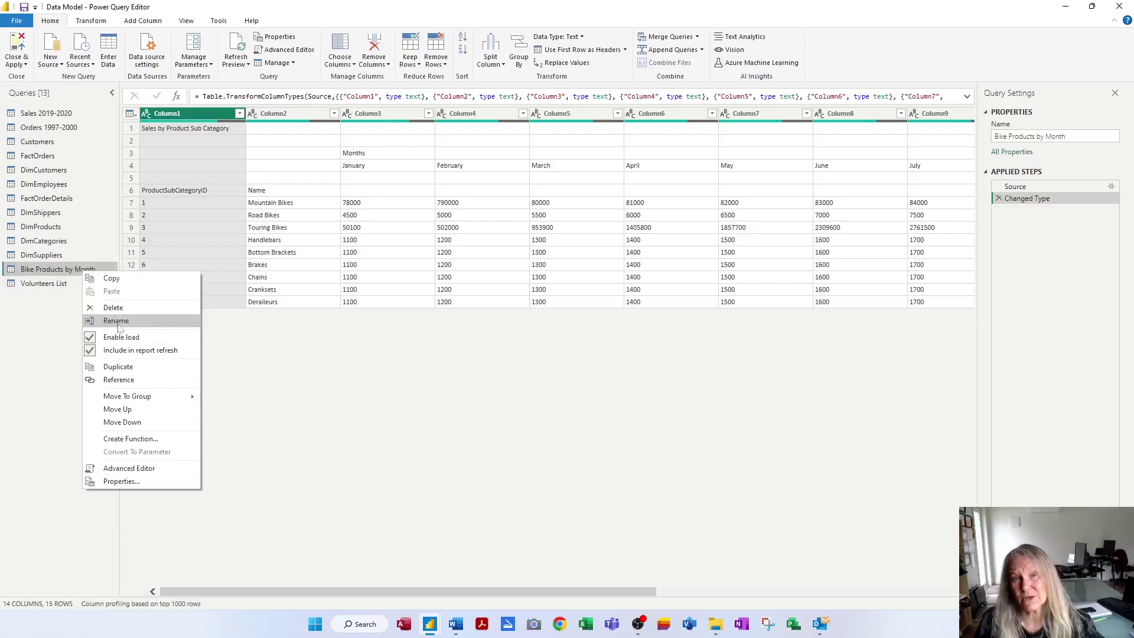
Dismiss the command list, returning to the Bike Products by Month preview
{"action": "left_click", "coordinate": [59, 274]}
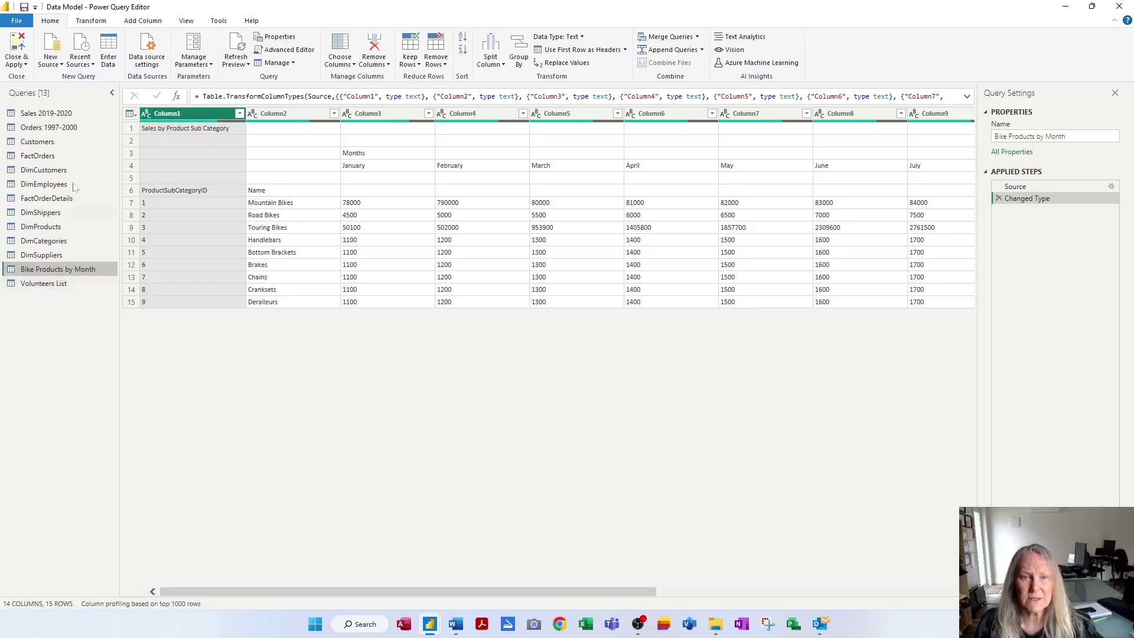
Select Sales 2019-2020, Orders 1997-2000, Customers, Bike Products by Month and Volunteers List, and right-click them
{"action": "left_click", "coordinate": [72, 115]}
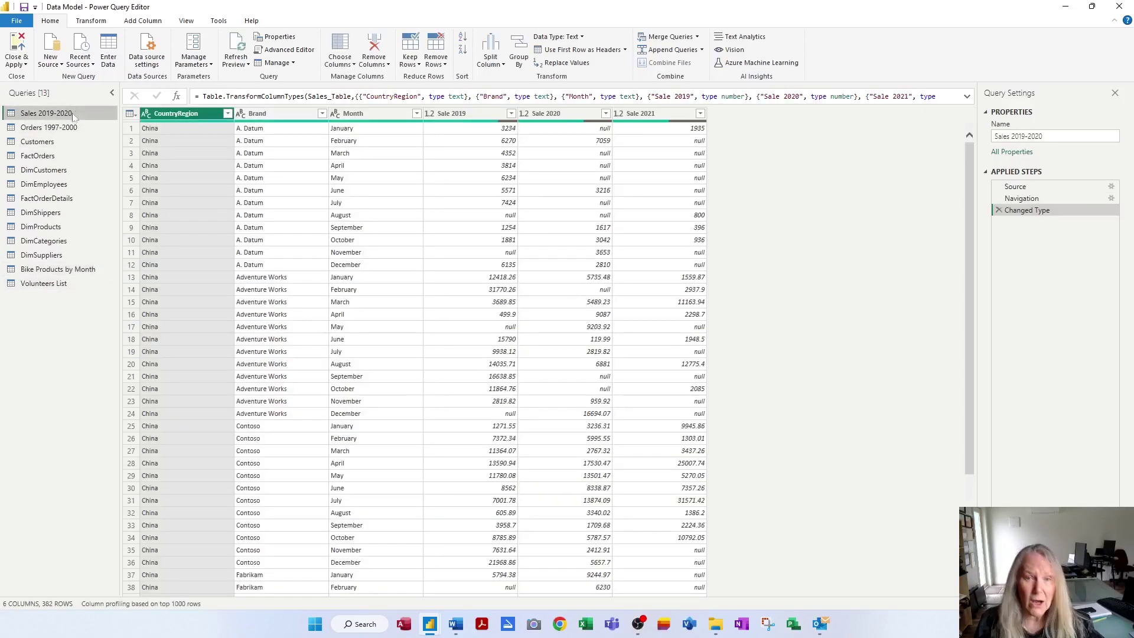
{"action": "left_click", "coordinate": [58, 129]}
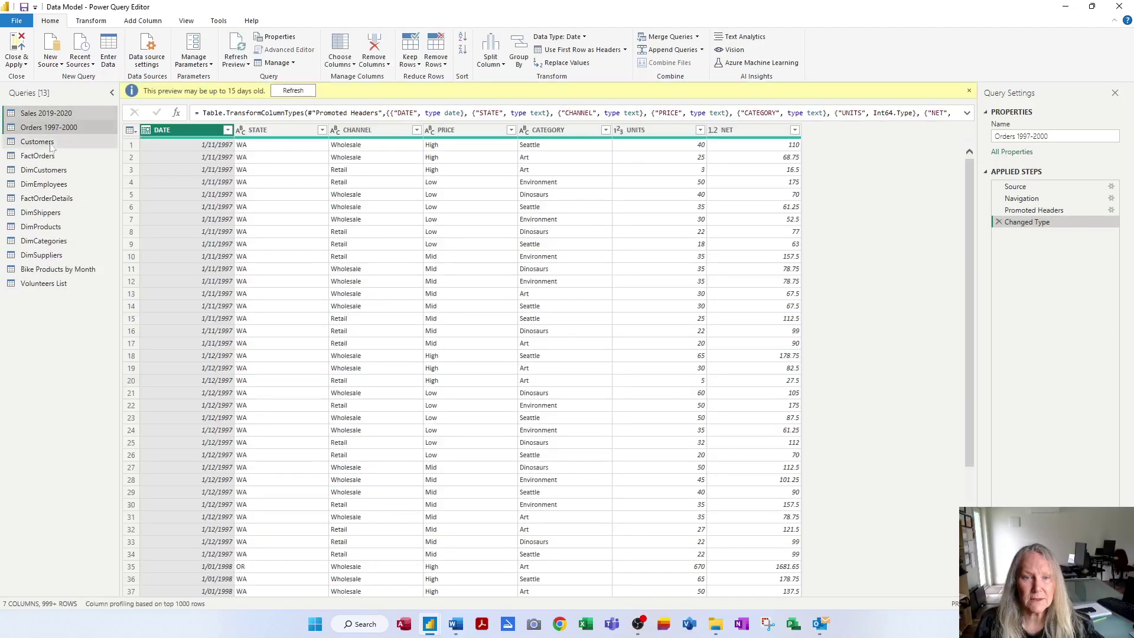
{"action": "left_click", "coordinate": [51, 142]}
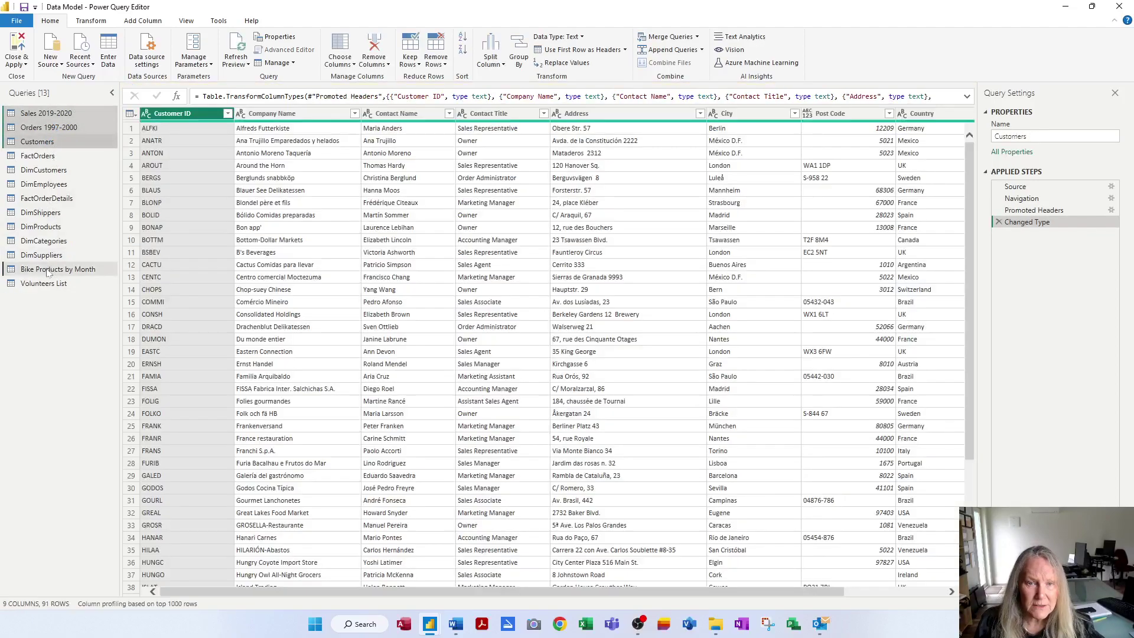
{"action": "left_click", "coordinate": [49, 269]}
{"action": "left_click", "coordinate": [47, 284]}
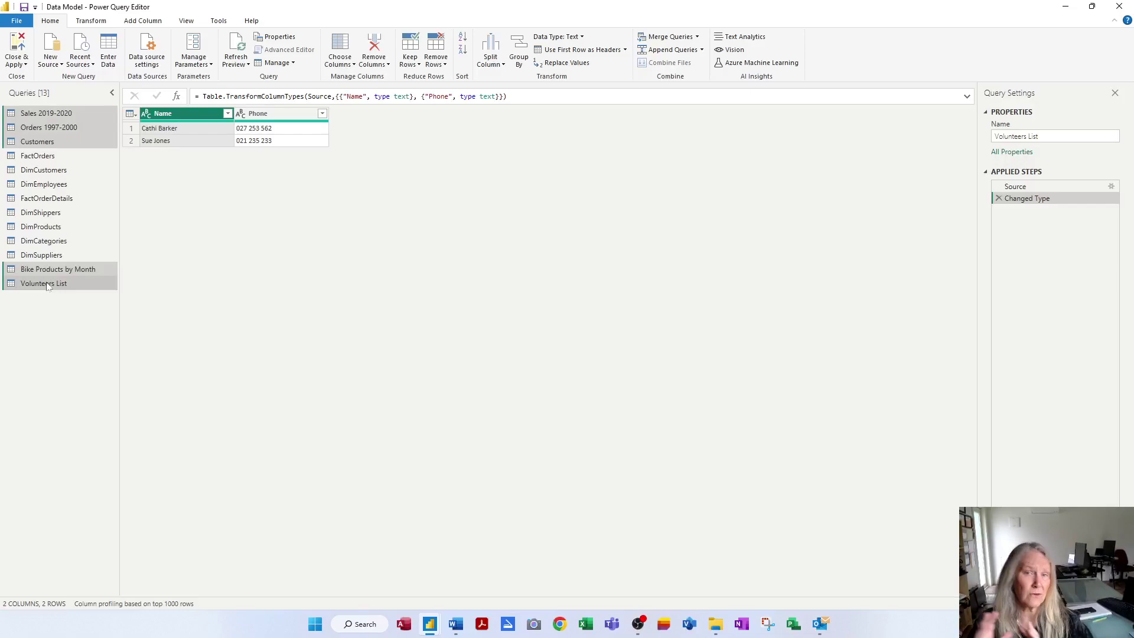
{"action": "right_click", "coordinate": [76, 275]}
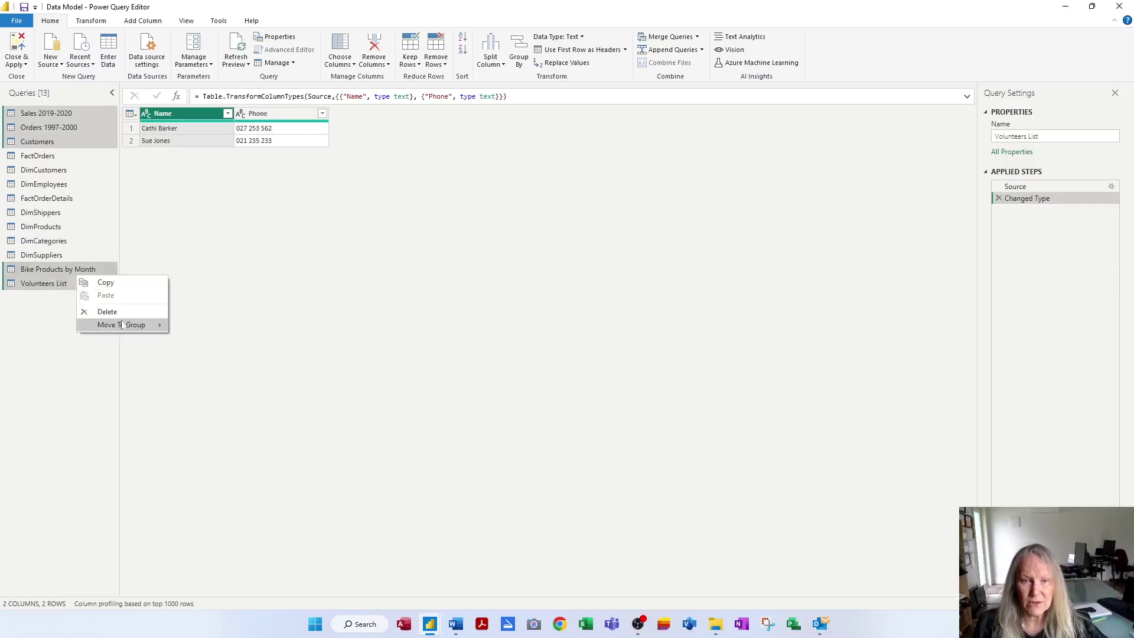
Create group 'Flat Files' described 'Independent flat files not included in the Database Data Model'
{"action": "mouse_move", "coordinate": [127, 325]}
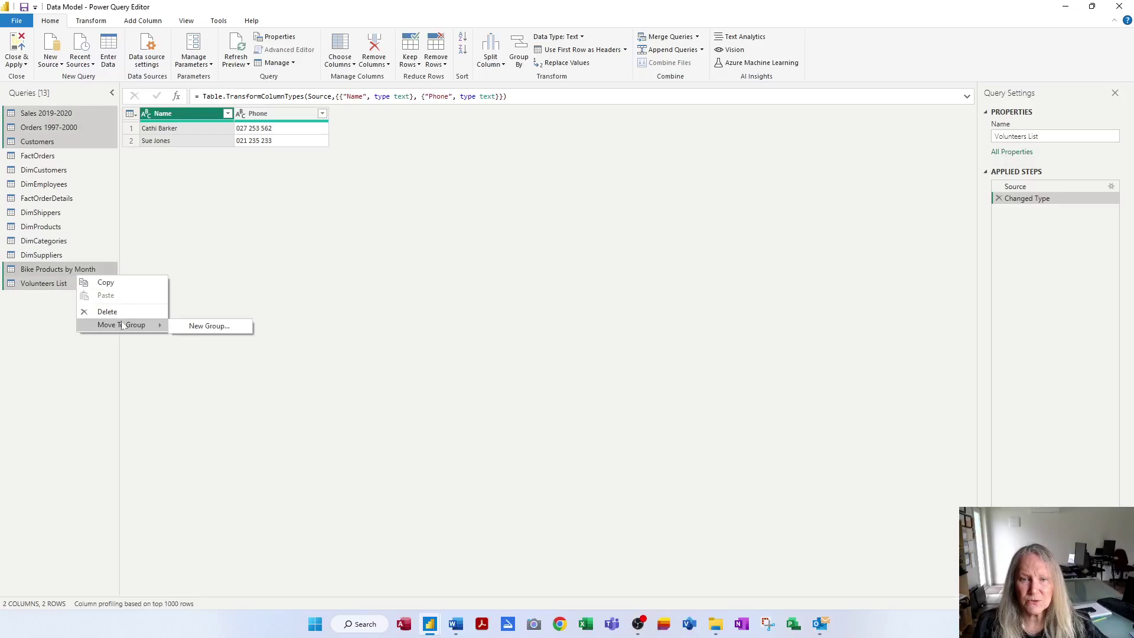
{"action": "left_click", "coordinate": [208, 327]}
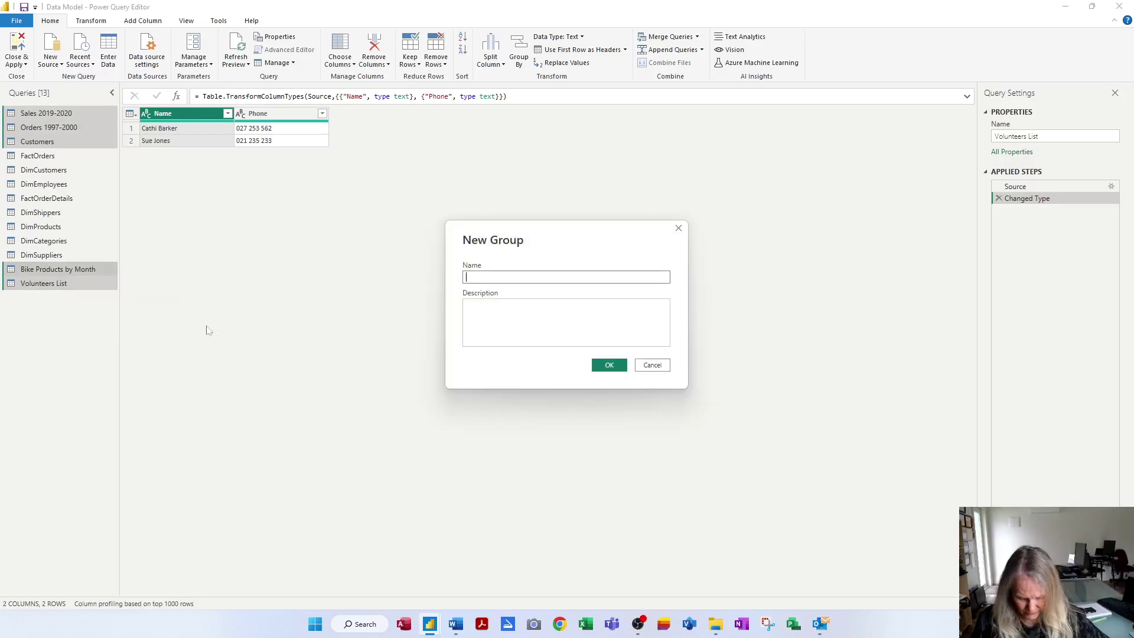
{"action": "type", "text": "Flat "}
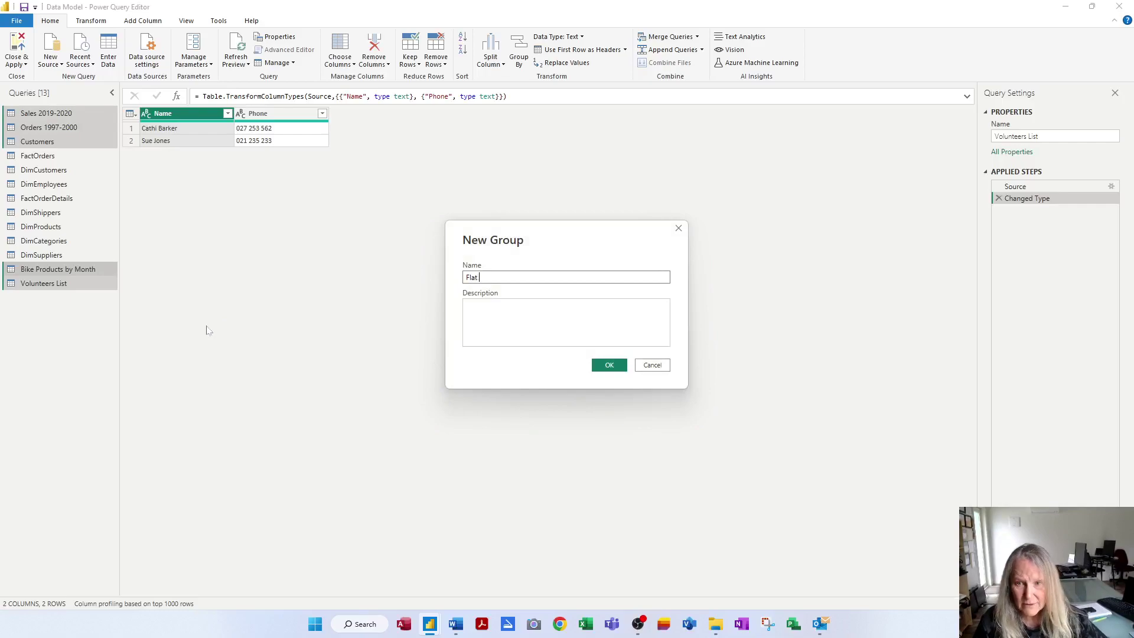
{"action": "type", "text": "Fi"}
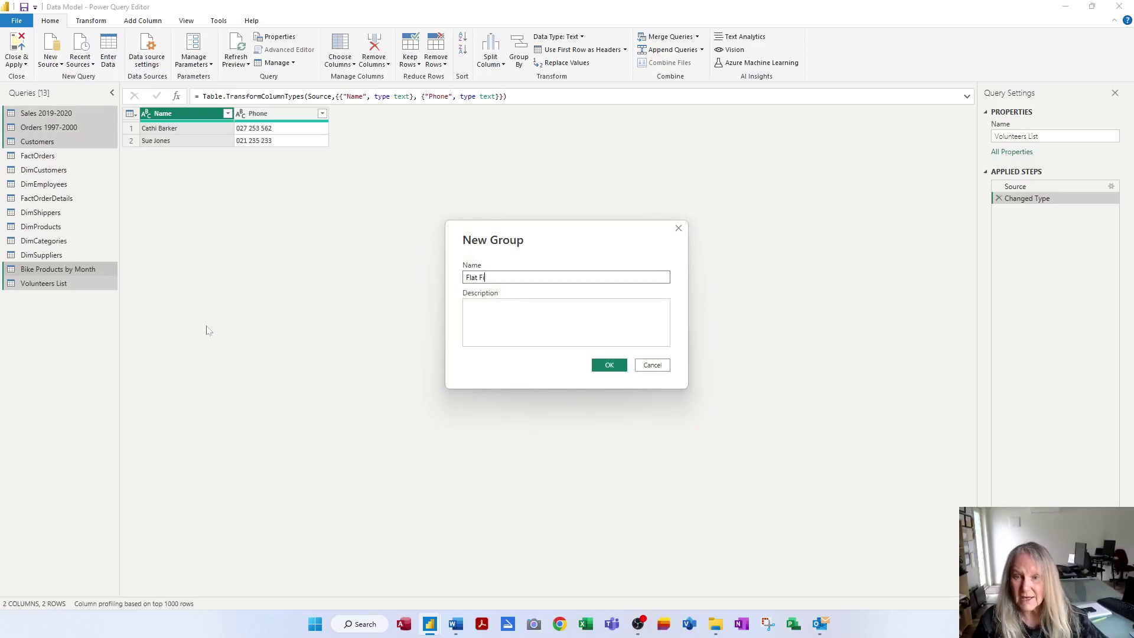
{"action": "type", "text": "les"}
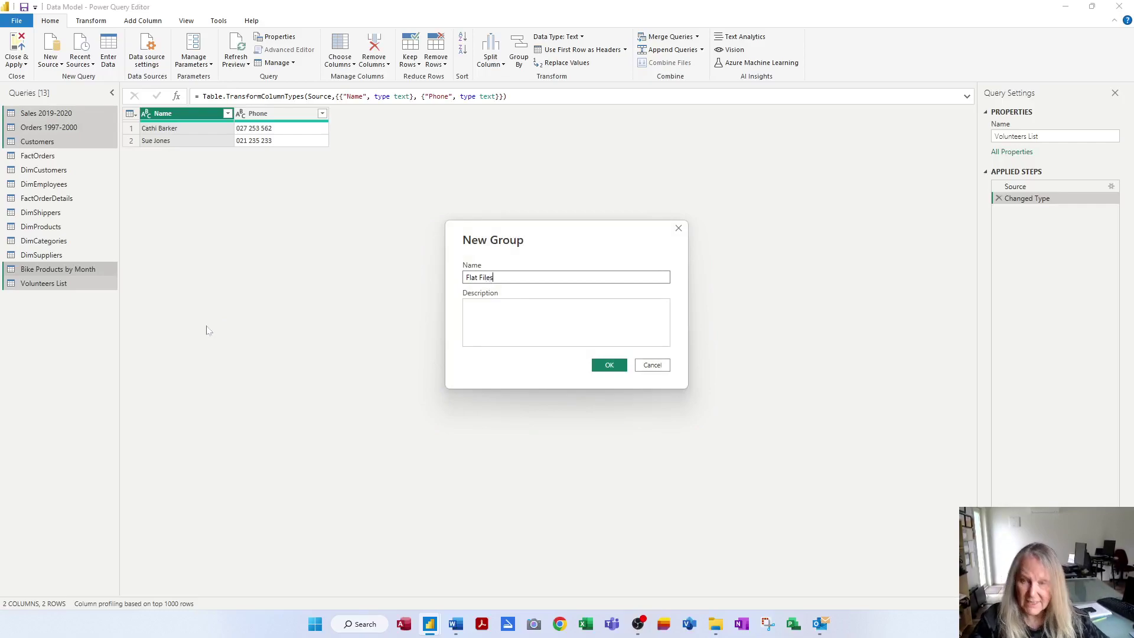
{"action": "left_click", "coordinate": [505, 337]}
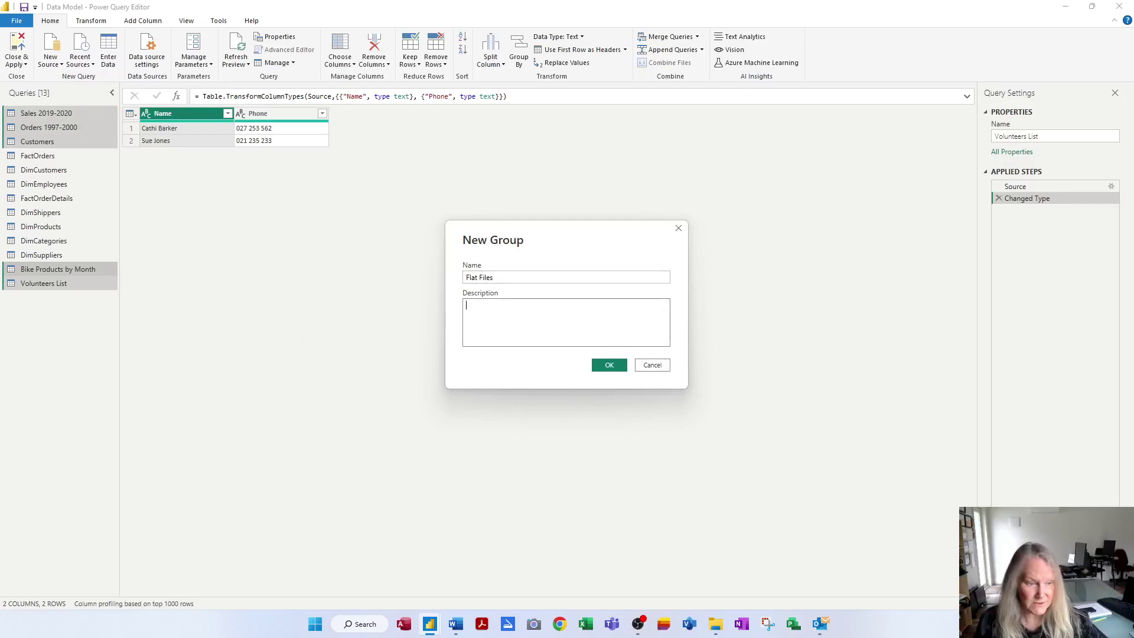
{"action": "type", "text": "Ind"}
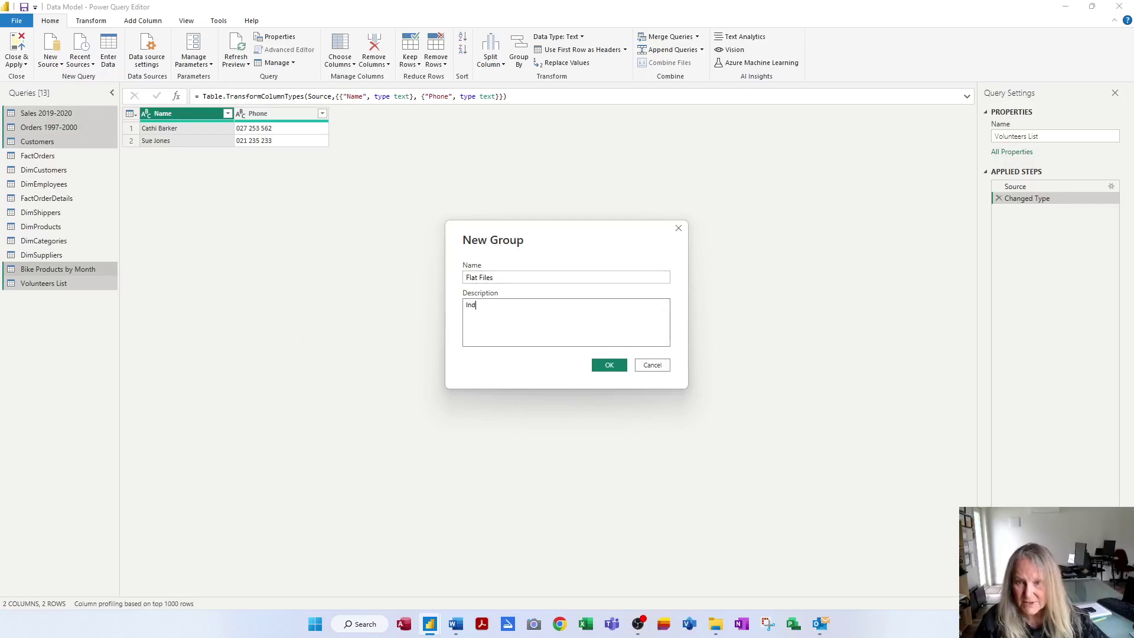
{"action": "type", "text": "ependent fl"}
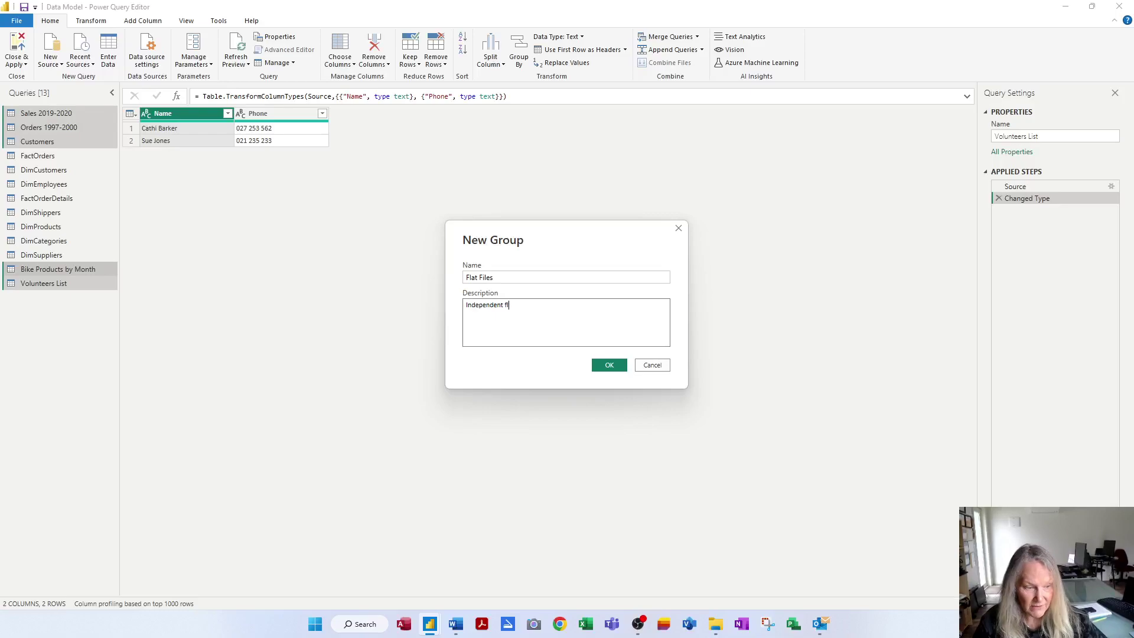
{"action": "type", "text": "at files not included in the "}
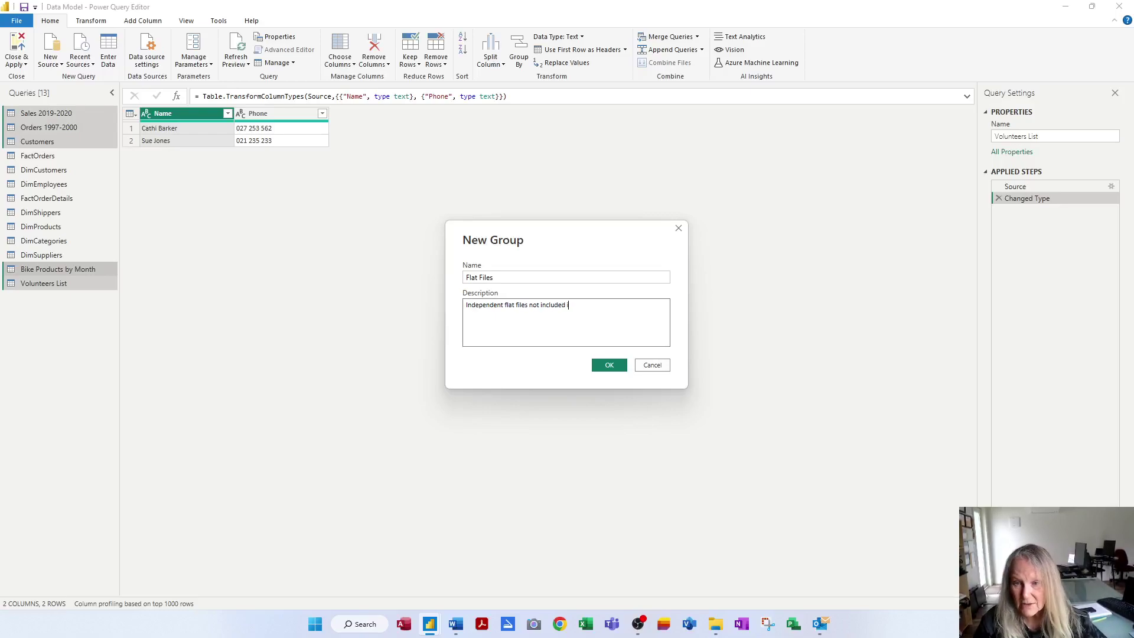
{"action": "type", "text": "Database "}
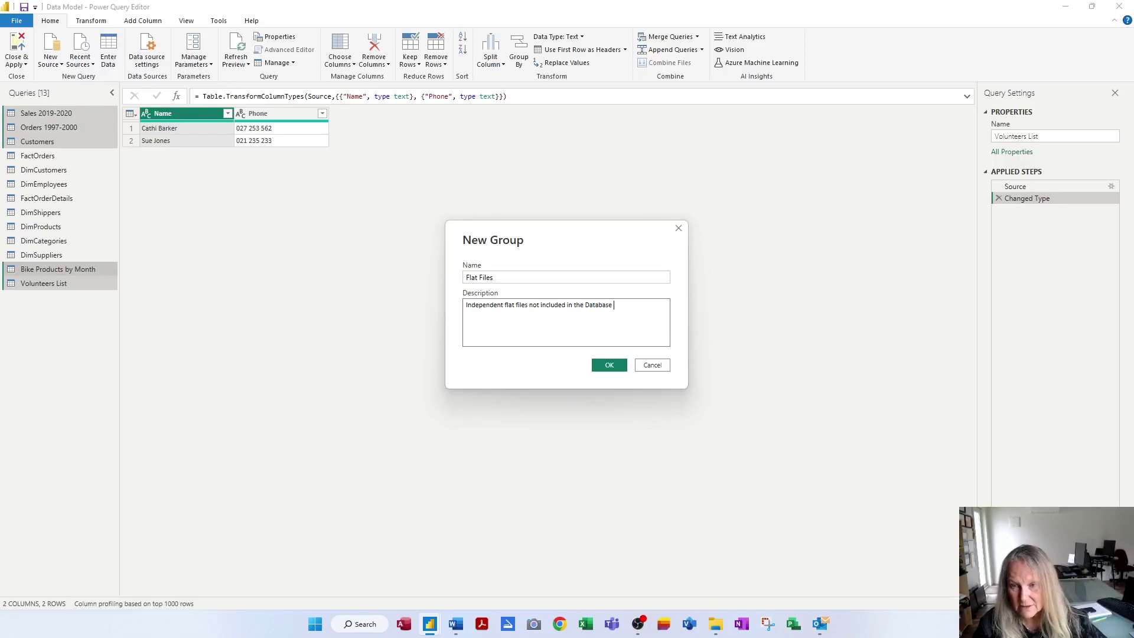
{"action": "type", "text": "Data Model"}
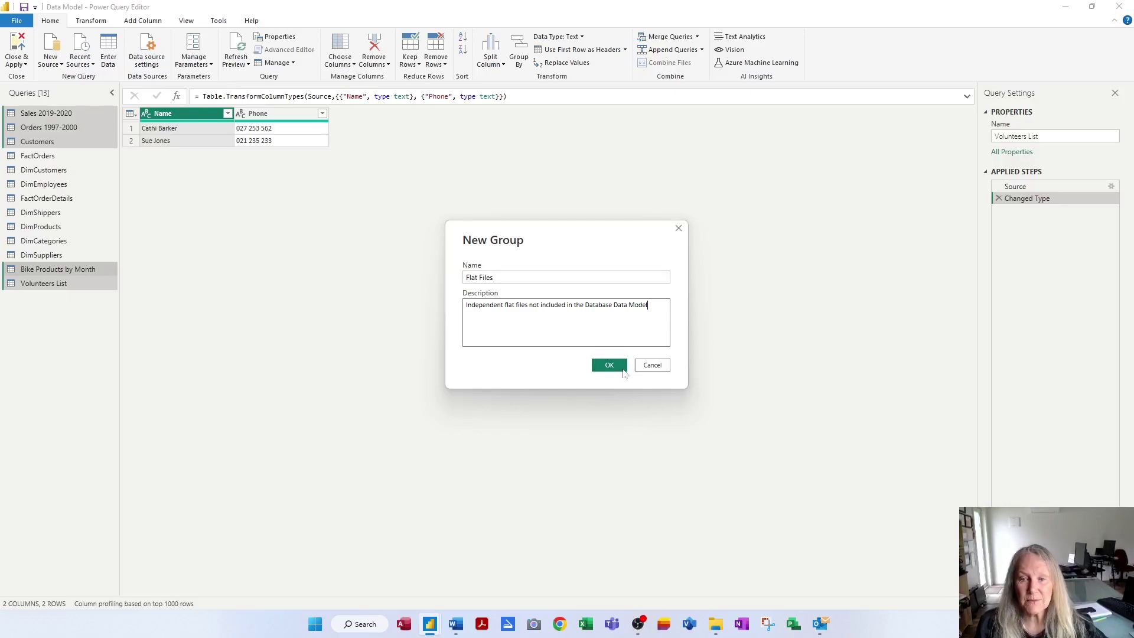
{"action": "left_click", "coordinate": [613, 366]}
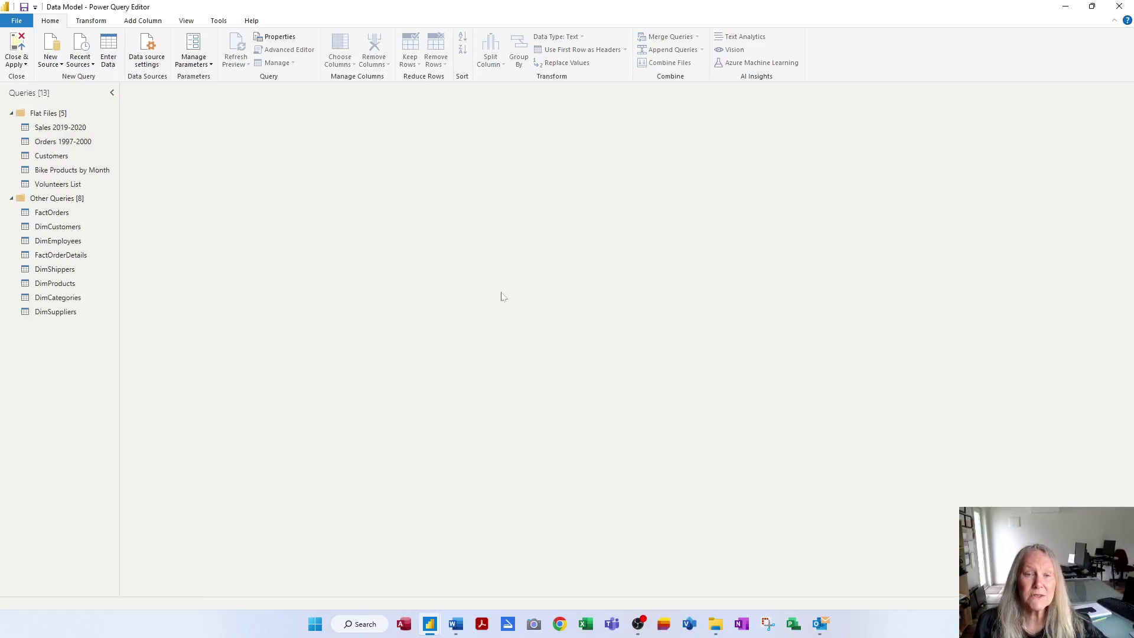
{"action": "mouse_move", "coordinate": [63, 118]}
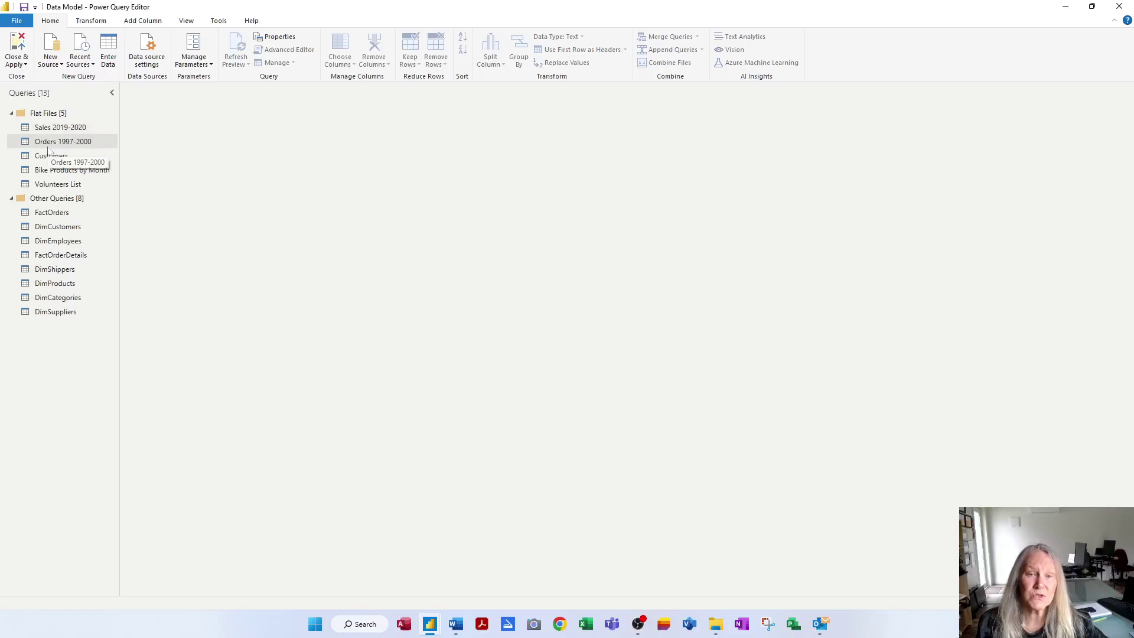
Give Volunteers List the description 'This is a list of our current volunteers'
{"action": "left_click", "coordinate": [68, 185]}
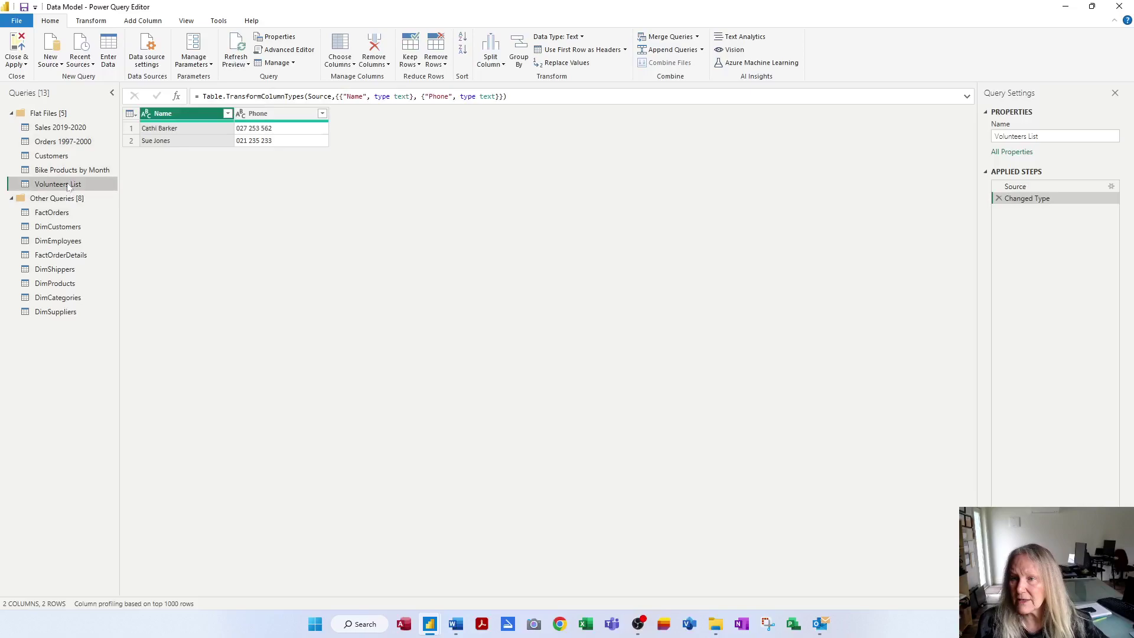
{"action": "left_click", "coordinate": [1004, 152]}
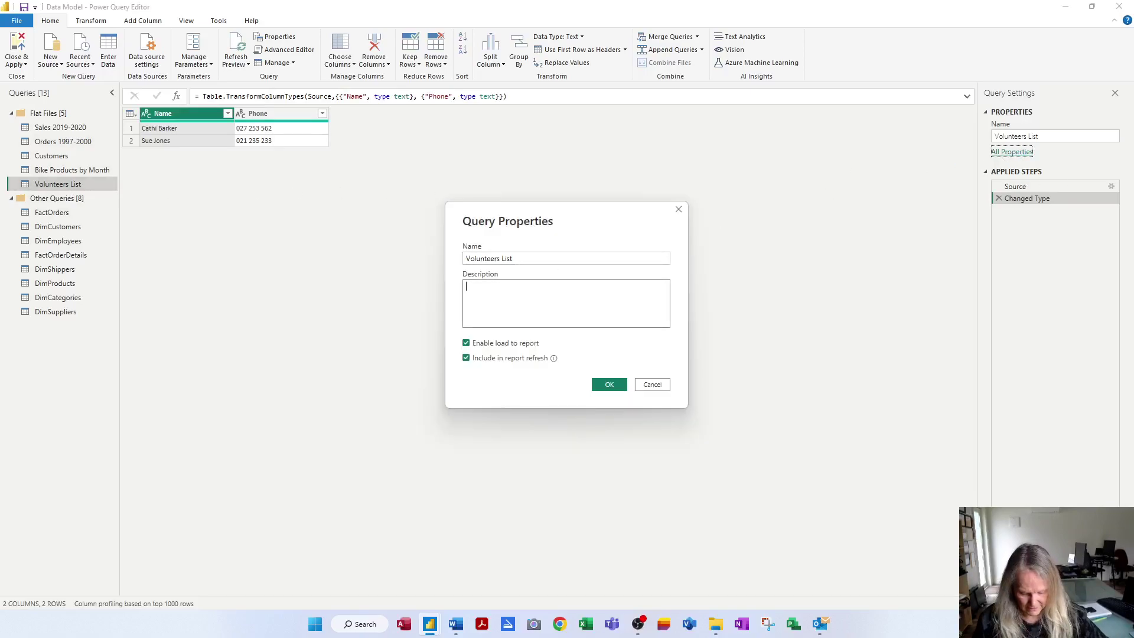
{"action": "type", "text": "This is a l"}
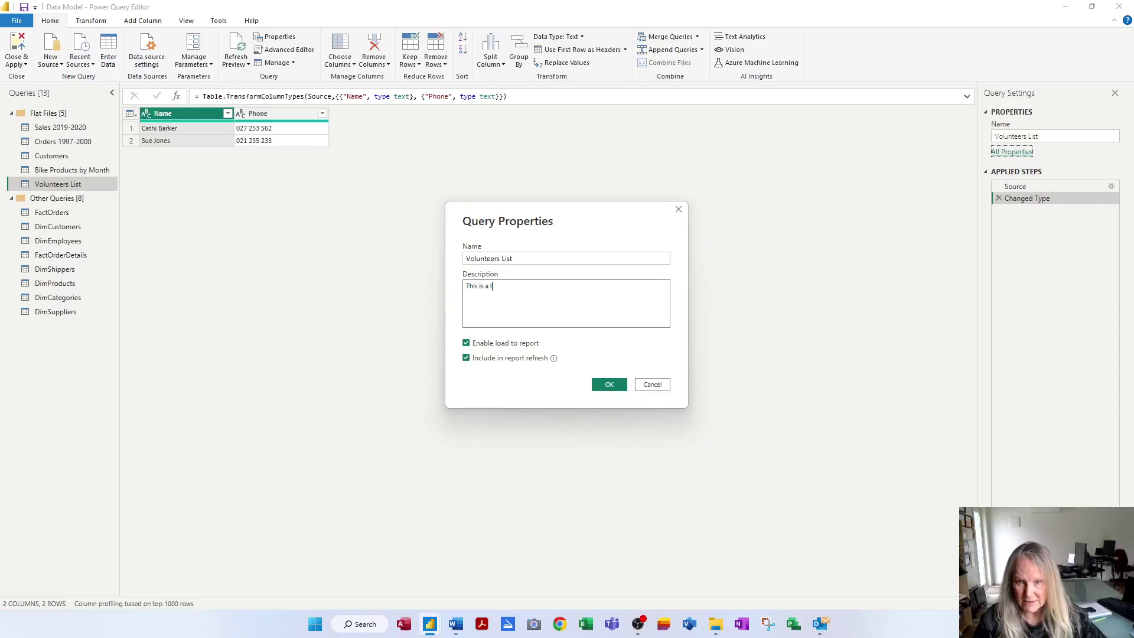
{"action": "type", "text": "ist of our "}
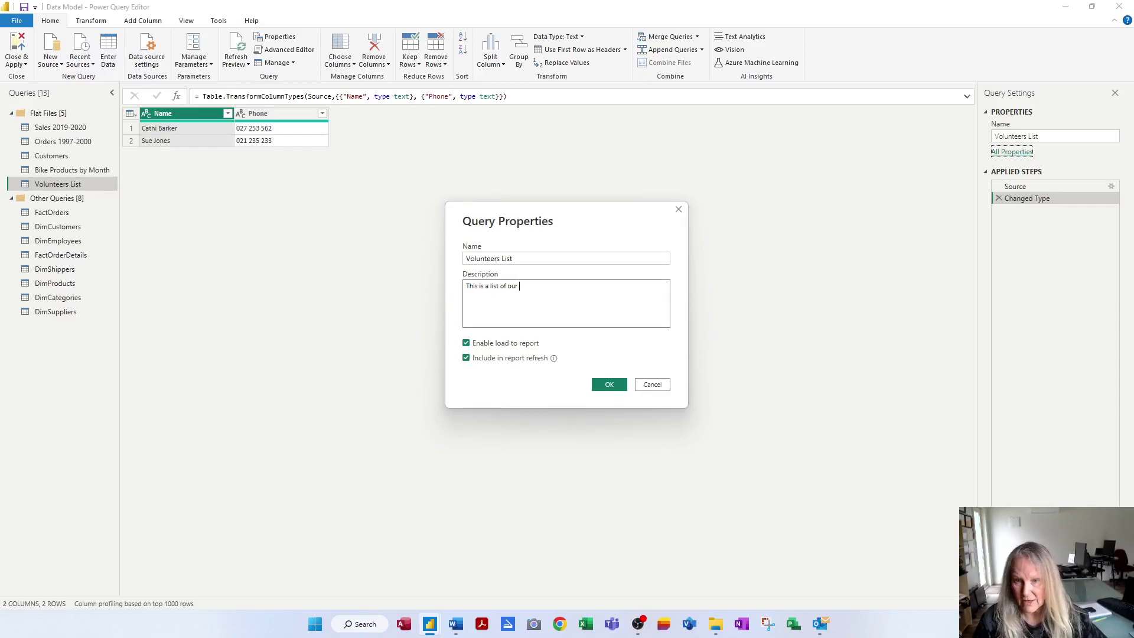
{"action": "type", "text": "current"}
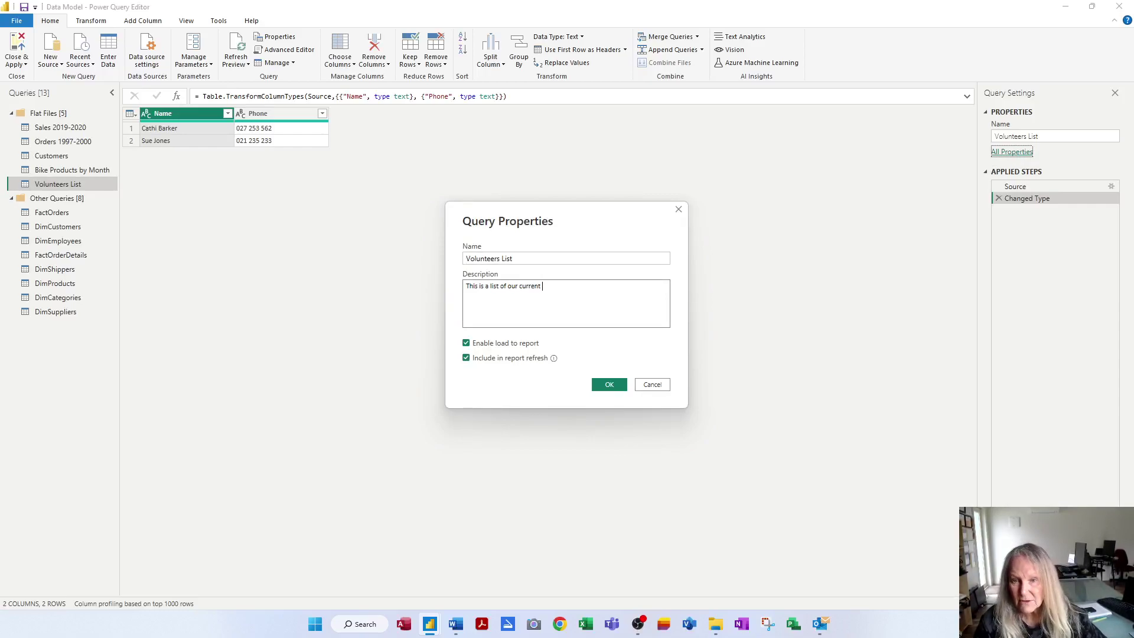
{"action": "type", "text": " volunteers"}
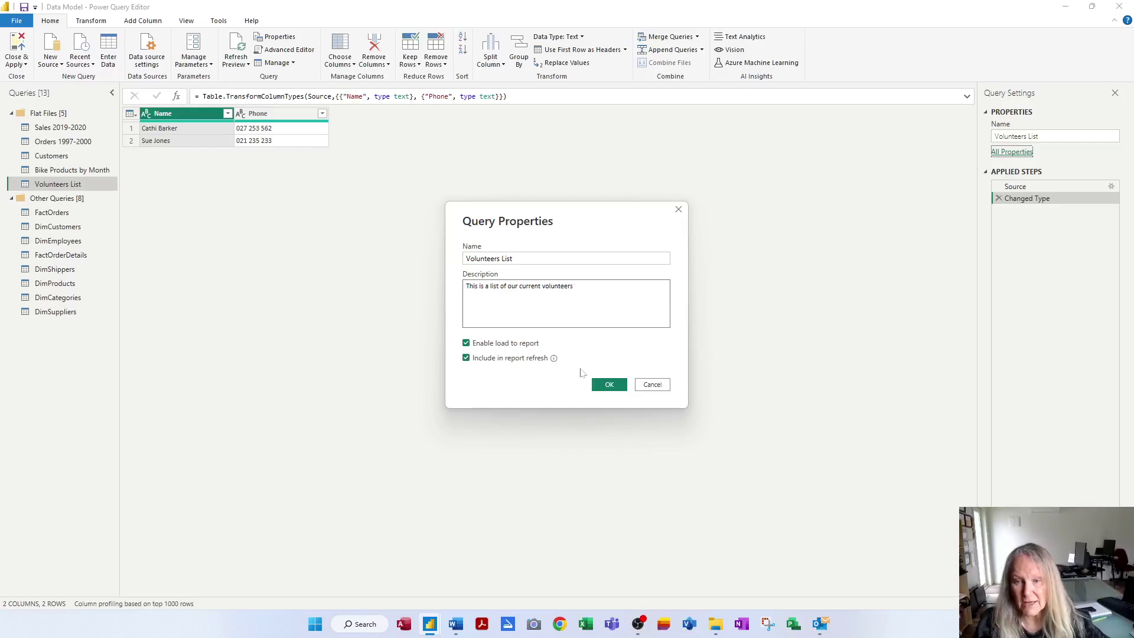
{"action": "left_click", "coordinate": [612, 387]}
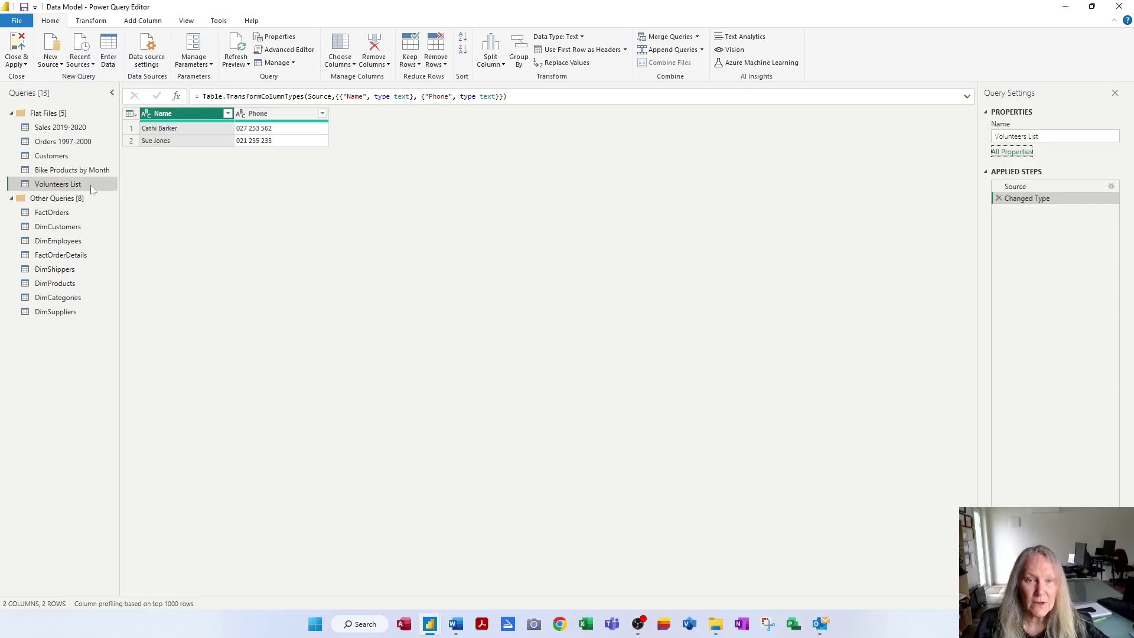
{"action": "left_click", "coordinate": [98, 171]}
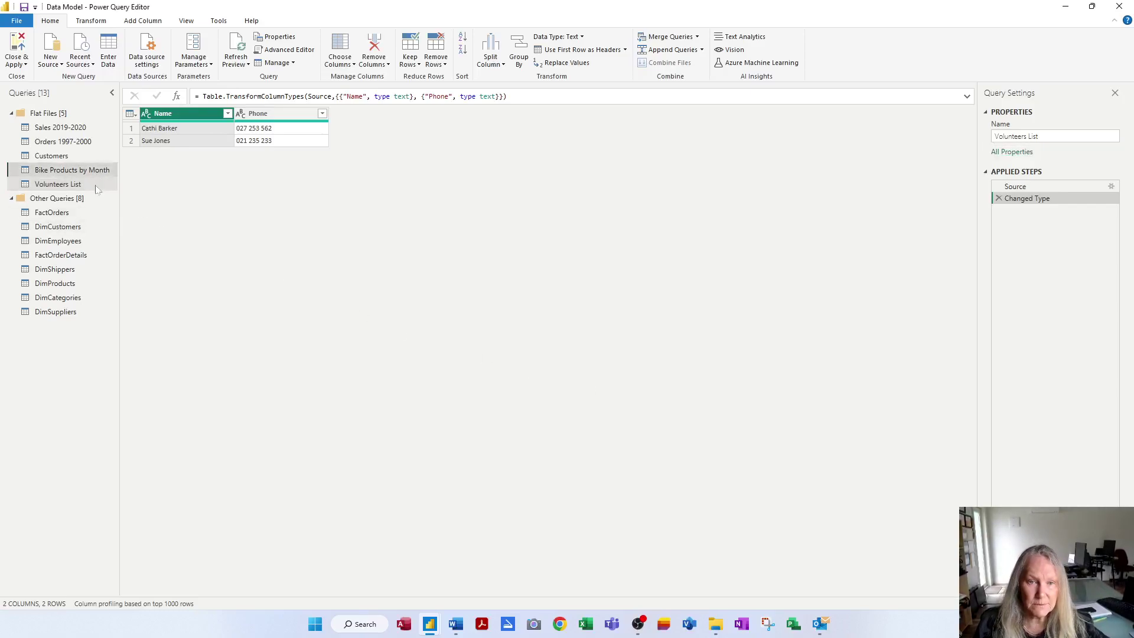
{"action": "left_click", "coordinate": [96, 185]}
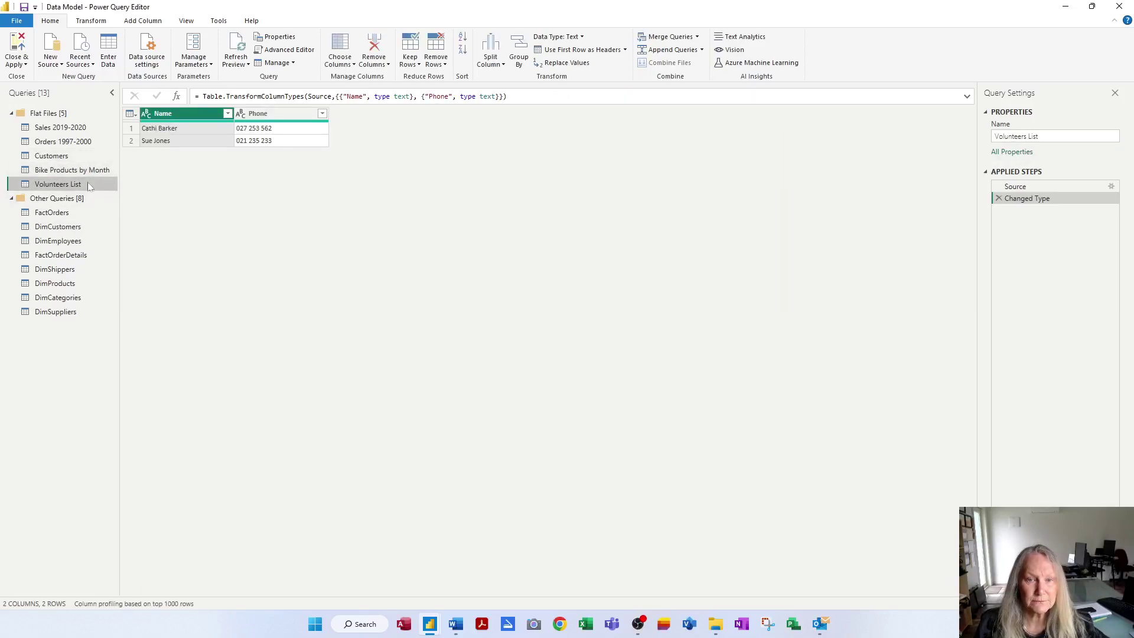
{"action": "mouse_move", "coordinate": [89, 187]}
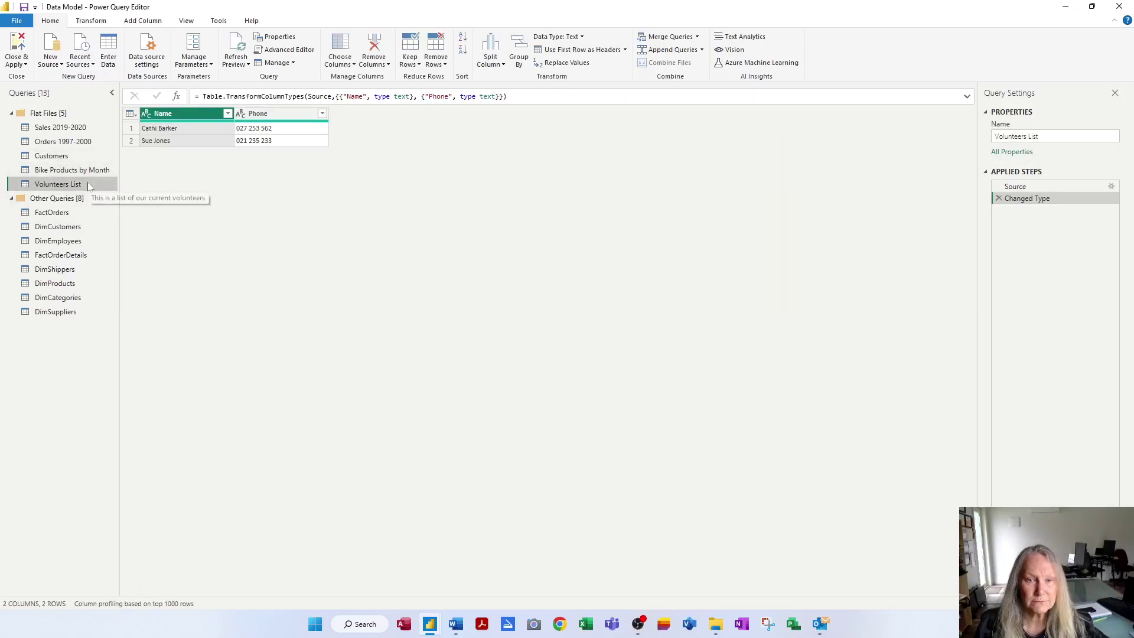
Group the eight queries FactOrders through DimSuppliers as 'Database Data Model', described 'Northwind Traders Database Model'
{"action": "left_click", "coordinate": [58, 214]}
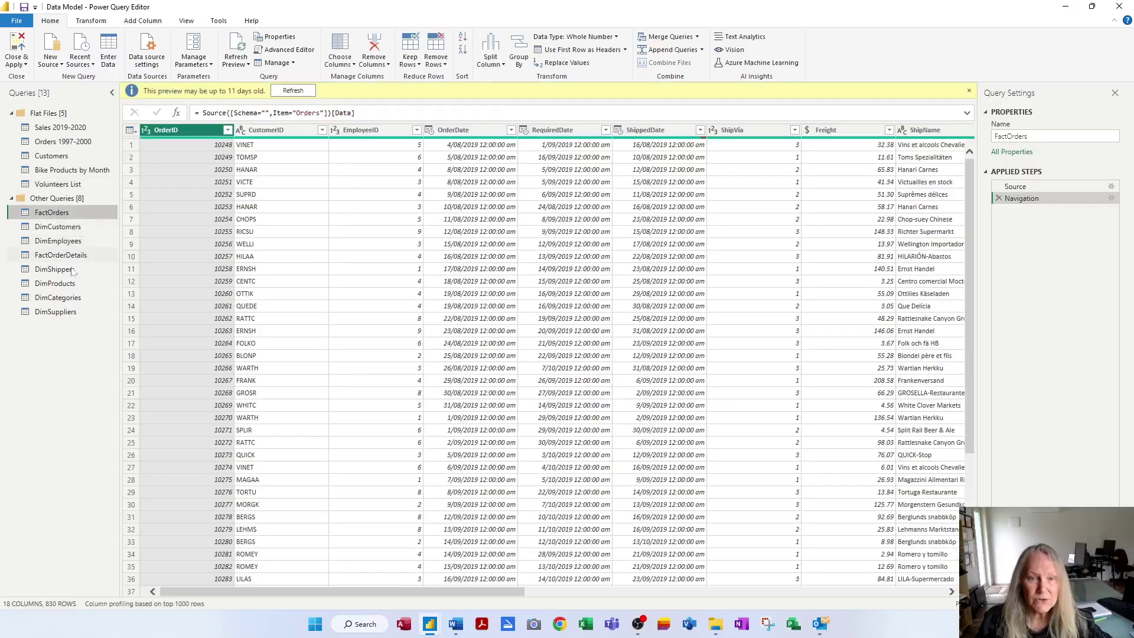
{"action": "left_click", "coordinate": [66, 313], "text": "shift"}
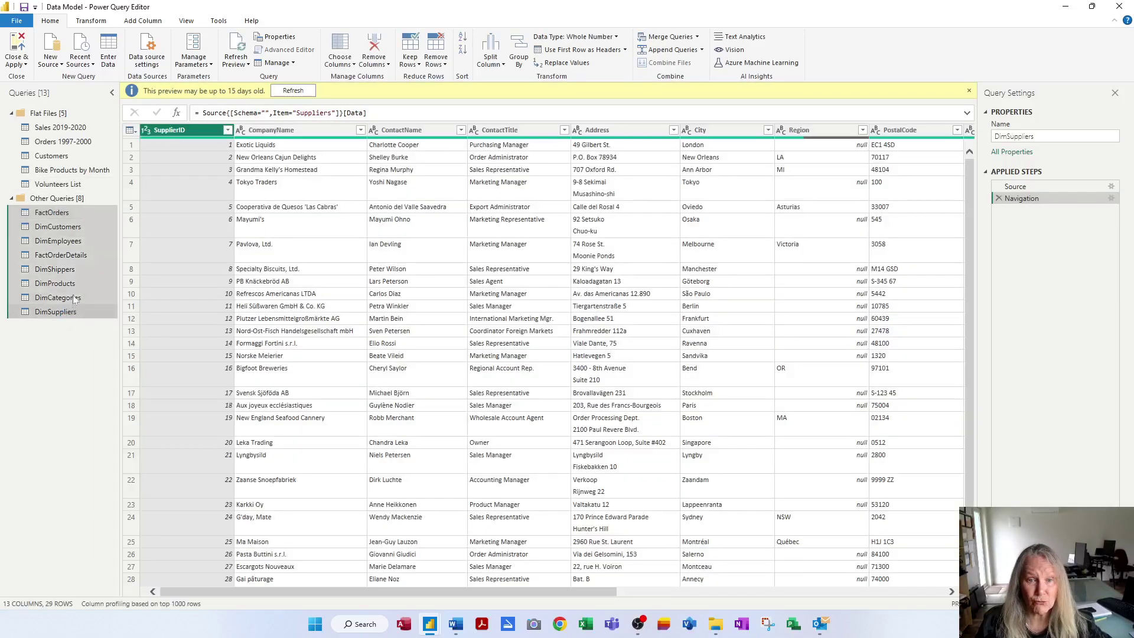
{"action": "right_click", "coordinate": [75, 299]}
{"action": "mouse_move", "coordinate": [116, 347]}
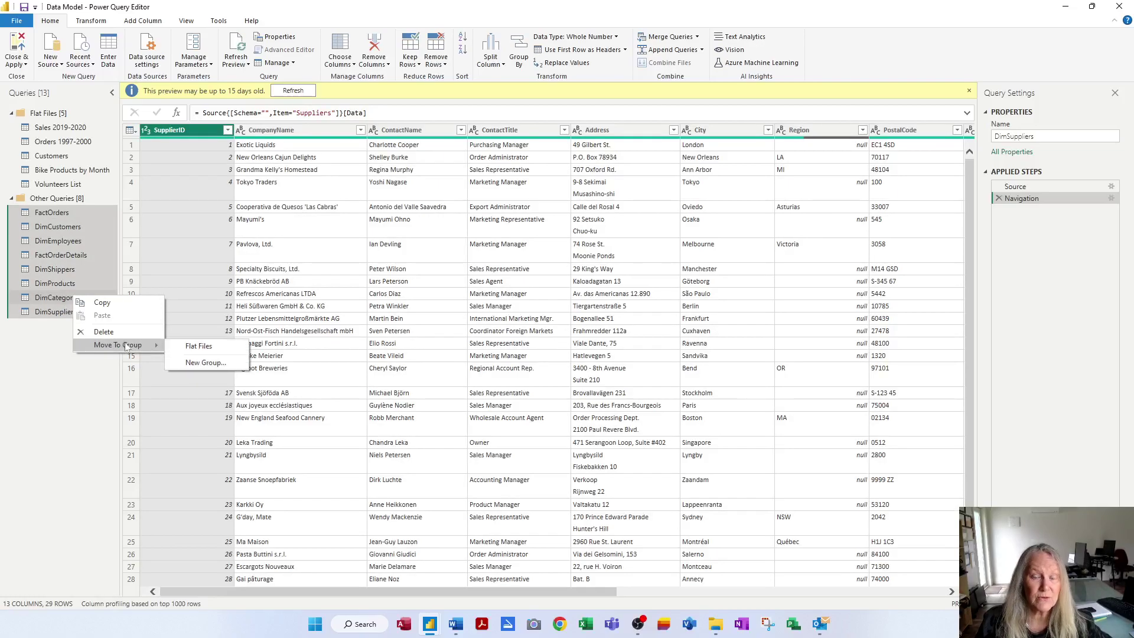
{"action": "left_click", "coordinate": [205, 365]}
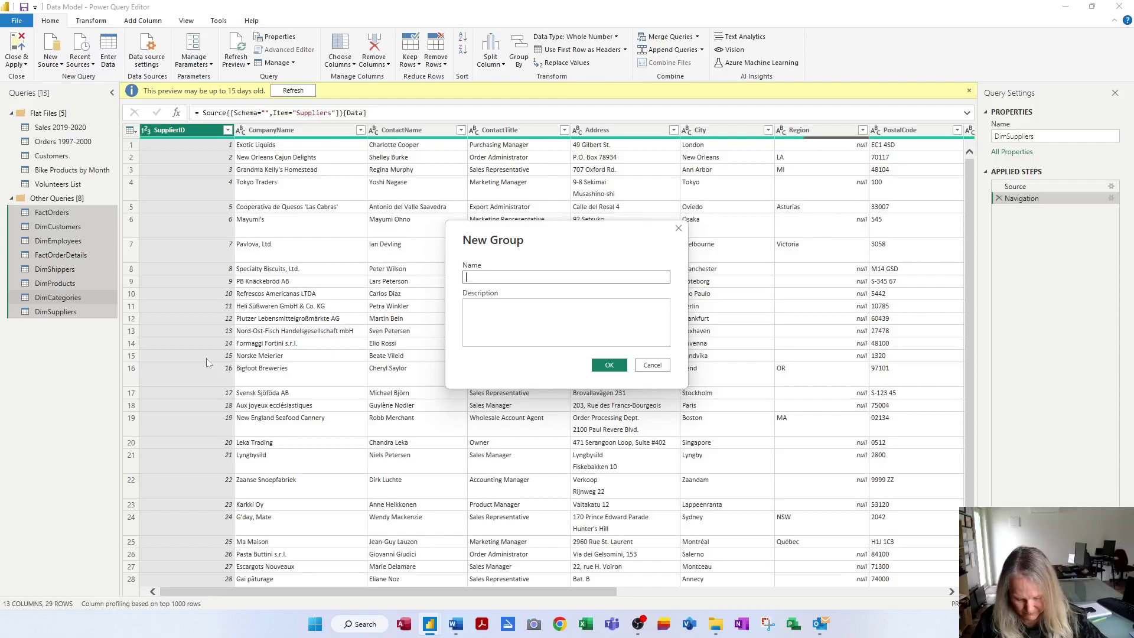
{"action": "type", "text": "Databas"}
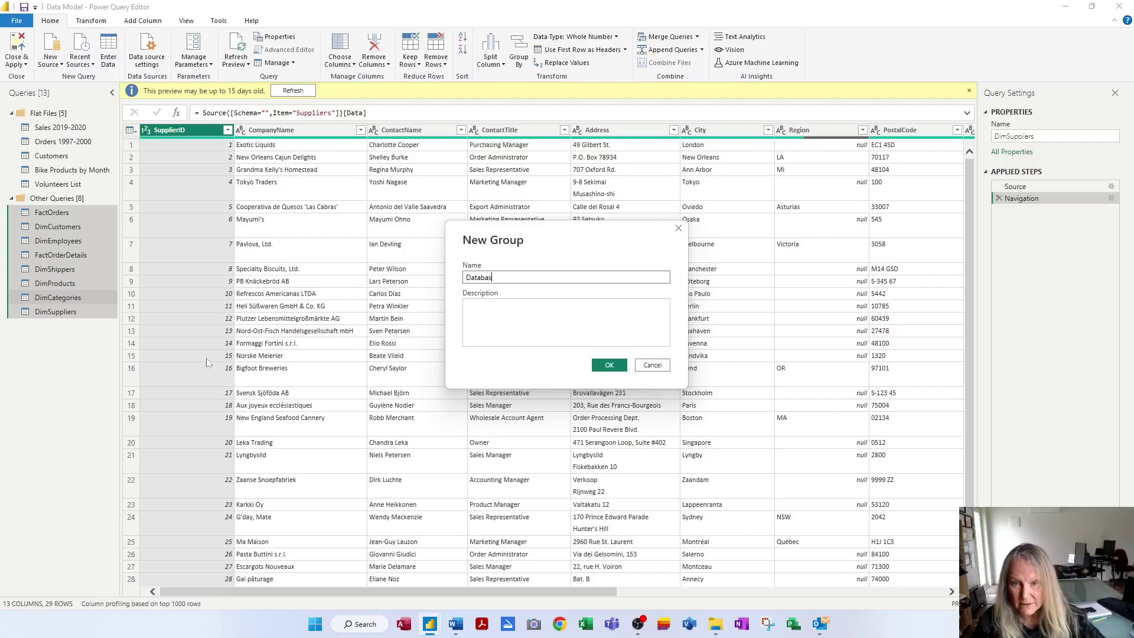
{"action": "type", "text": "e Data Model"}
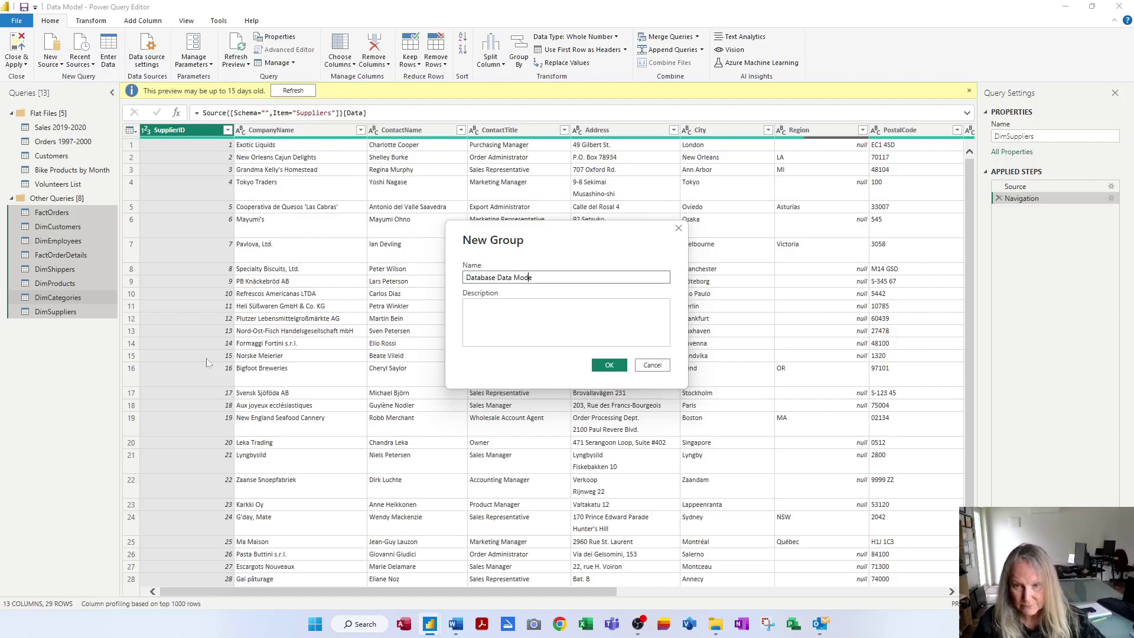
{"action": "left_click", "coordinate": [463, 346]}
{"action": "type", "text": "No"}
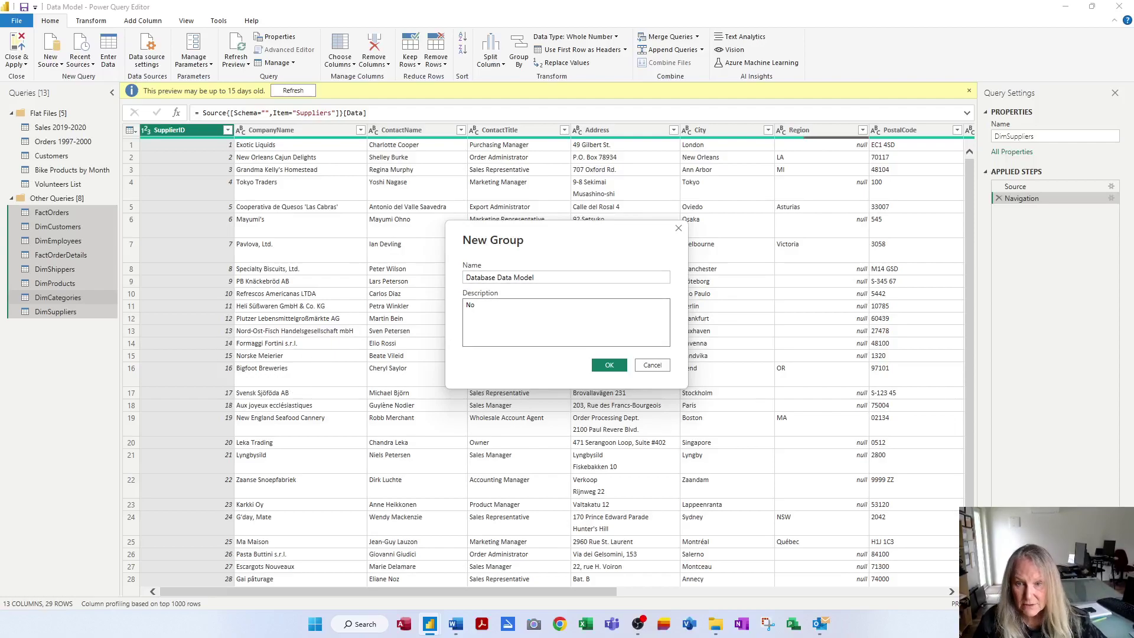
{"action": "type", "text": "rthwind"}
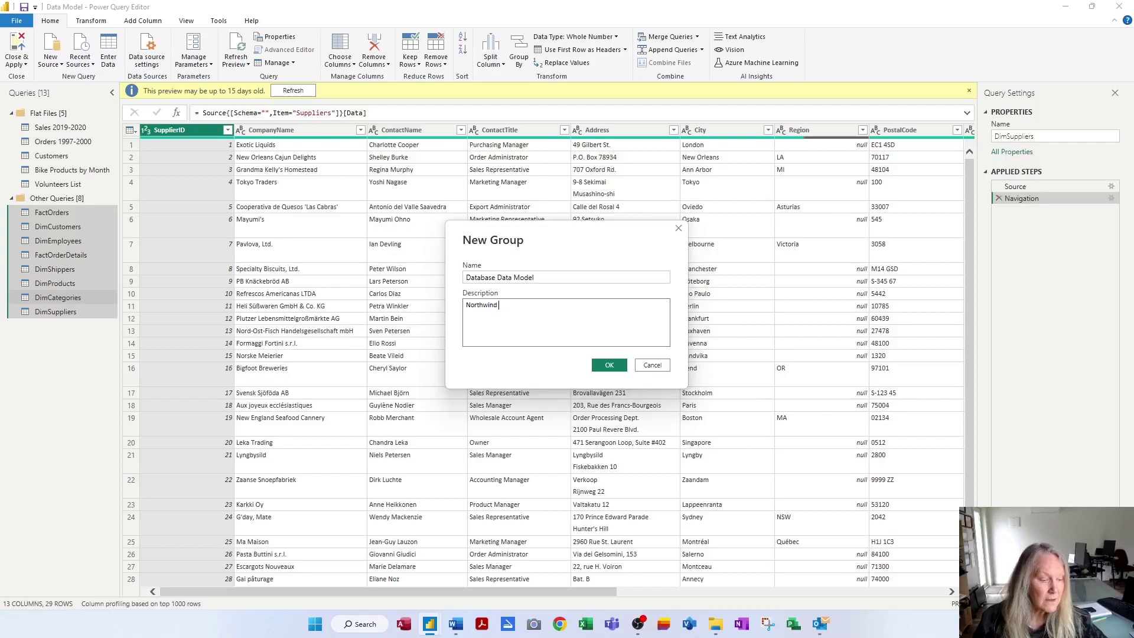
{"action": "type", "text": " Traders Data"}
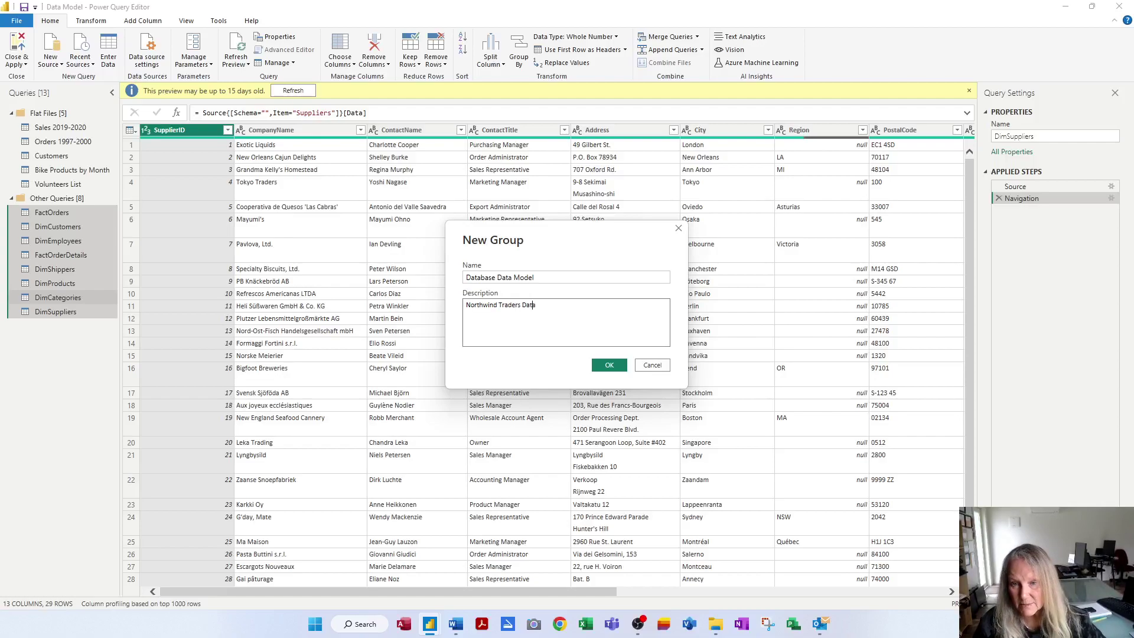
{"action": "type", "text": "base Model"}
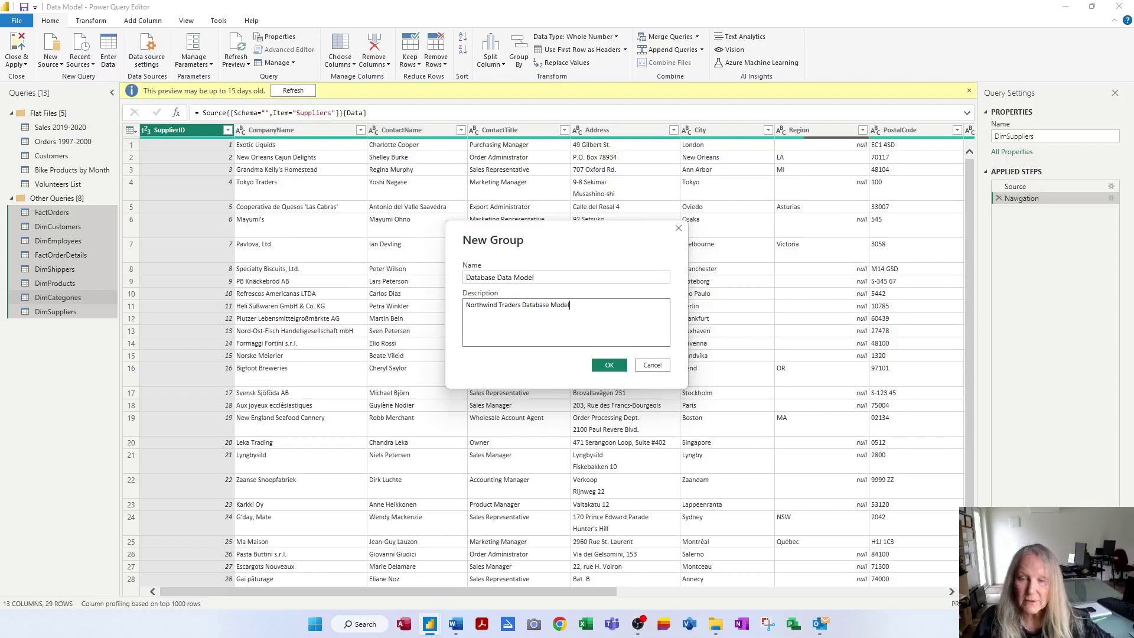
{"action": "left_click", "coordinate": [610, 366]}
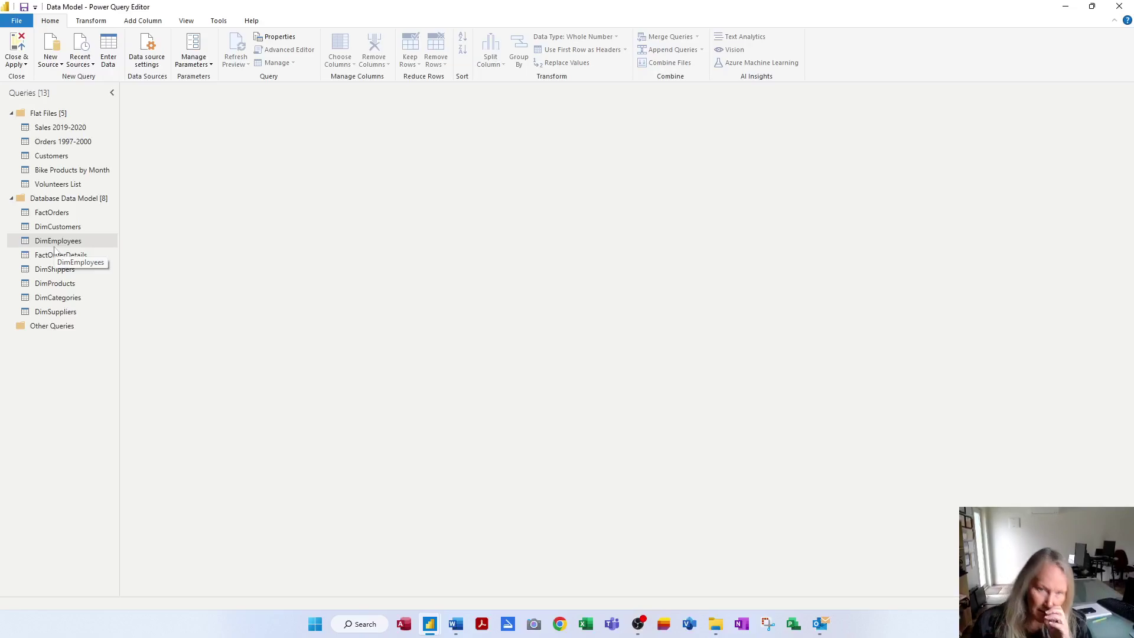
Preview the Sales 2019-2020 query and review its Manage options without duplicating it
{"action": "right_click", "coordinate": [73, 129]}
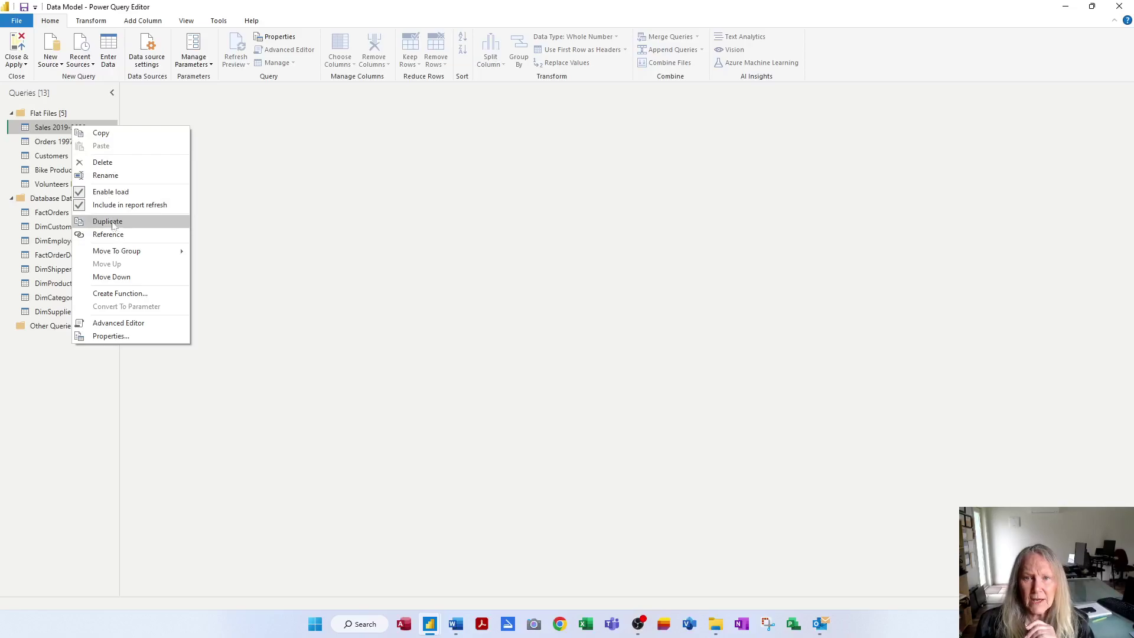
{"action": "left_click", "coordinate": [57, 127]}
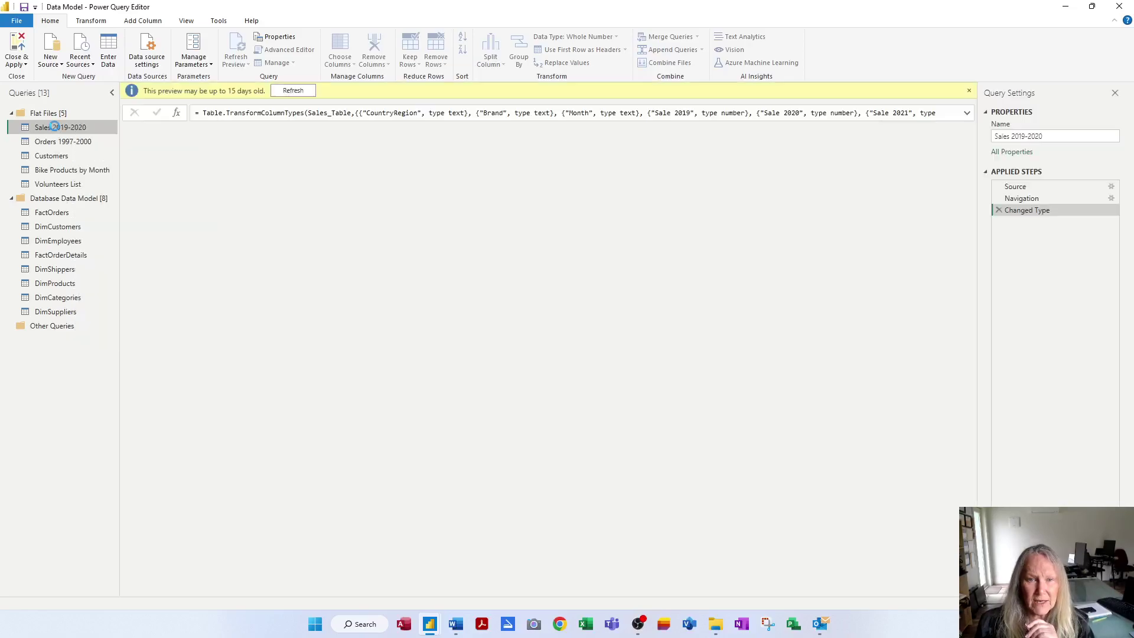
{"action": "left_click", "coordinate": [284, 62]}
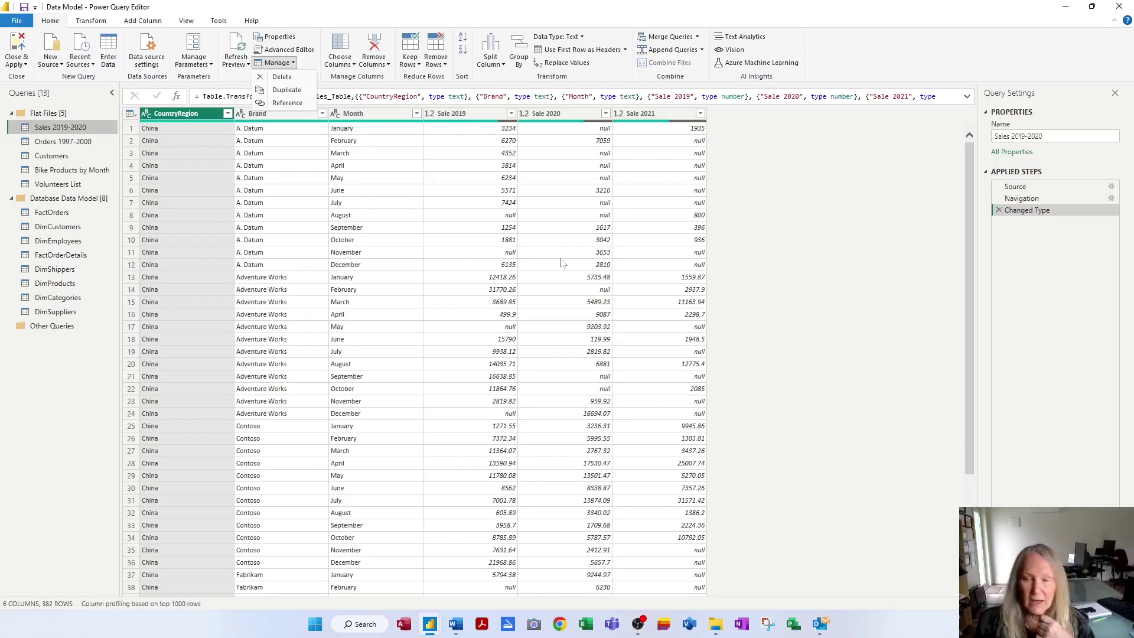
{"action": "left_click", "coordinate": [824, 256]}
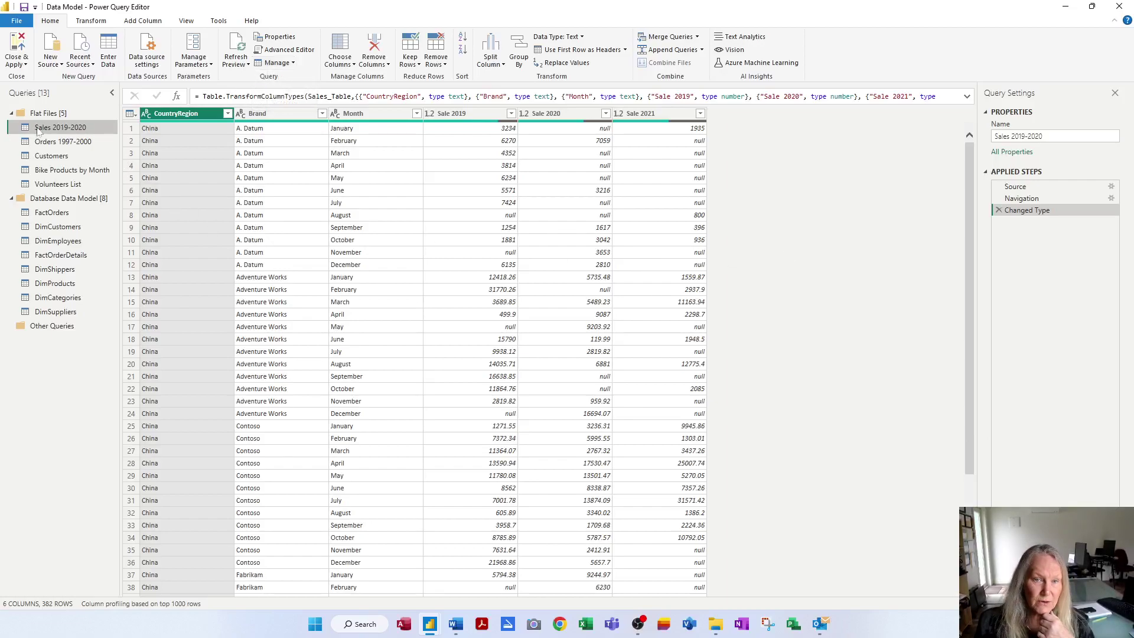
Toggle Flat Files and Database Data Model with their arrows, Expand All and Collapse All, leaving both expanded
{"action": "left_click", "coordinate": [11, 114]}
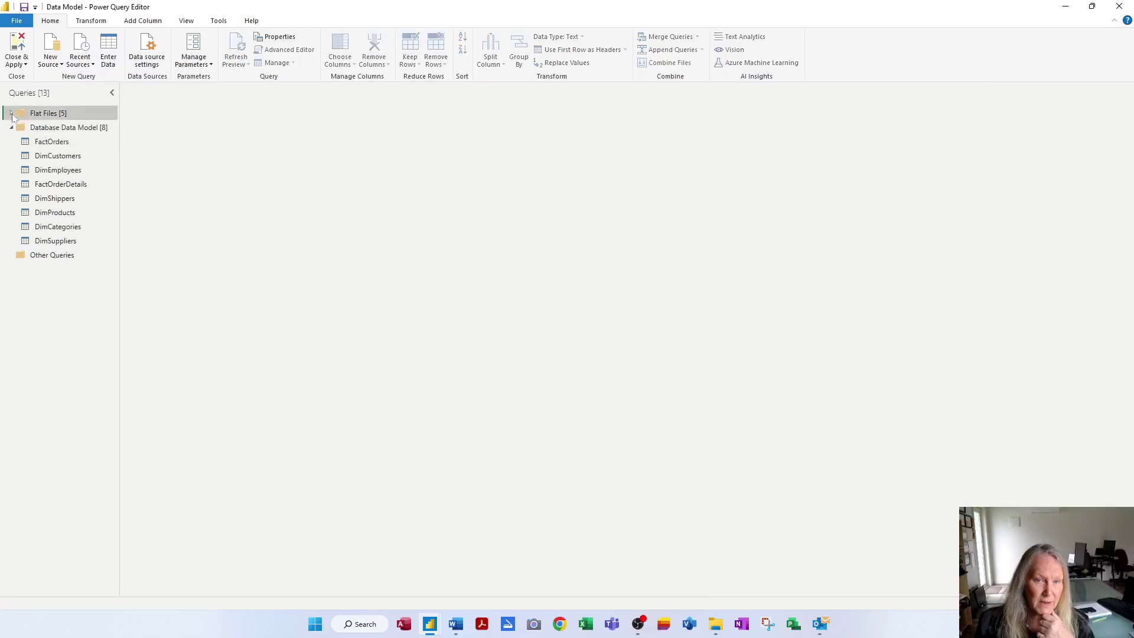
{"action": "left_click", "coordinate": [11, 113]}
{"action": "left_click", "coordinate": [11, 114]}
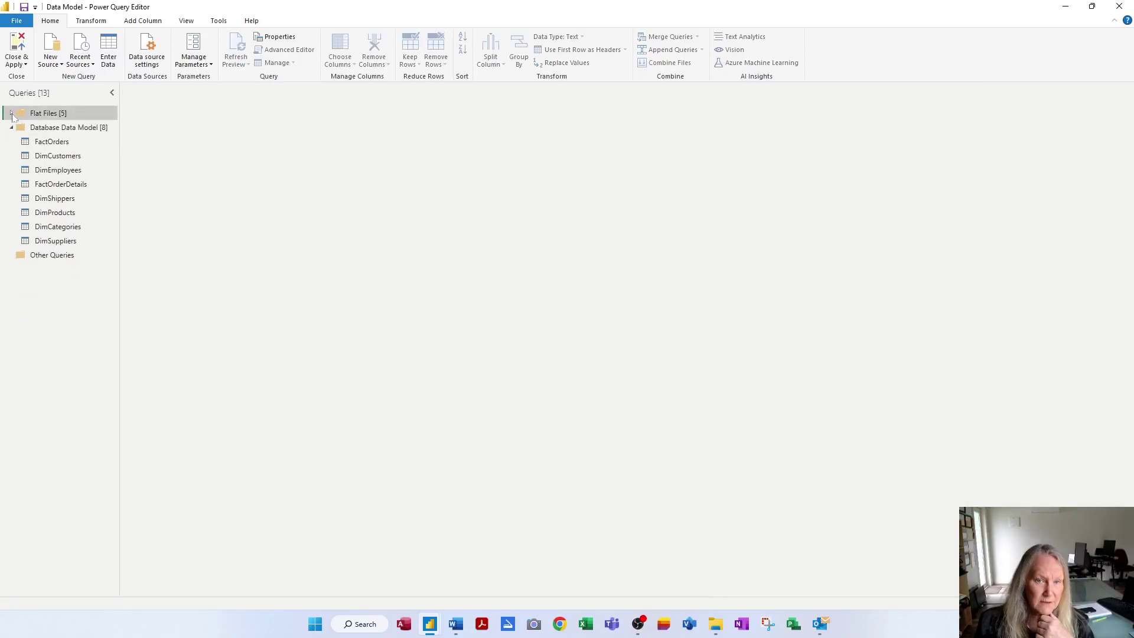
{"action": "left_click", "coordinate": [11, 128]}
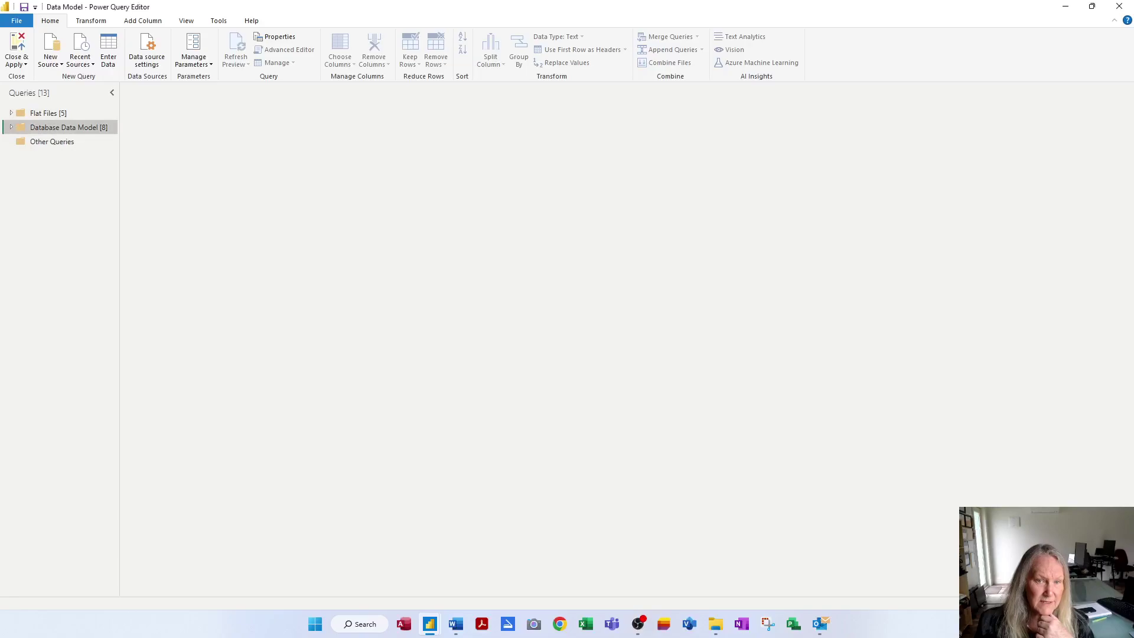
{"action": "right_click", "coordinate": [49, 131]}
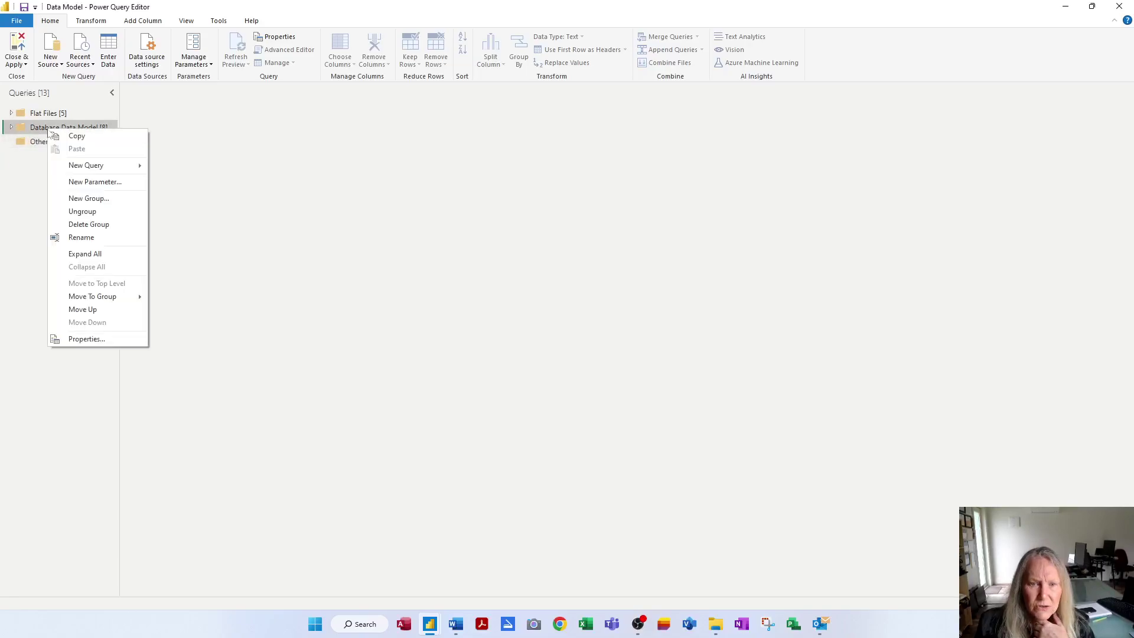
{"action": "left_click", "coordinate": [81, 255]}
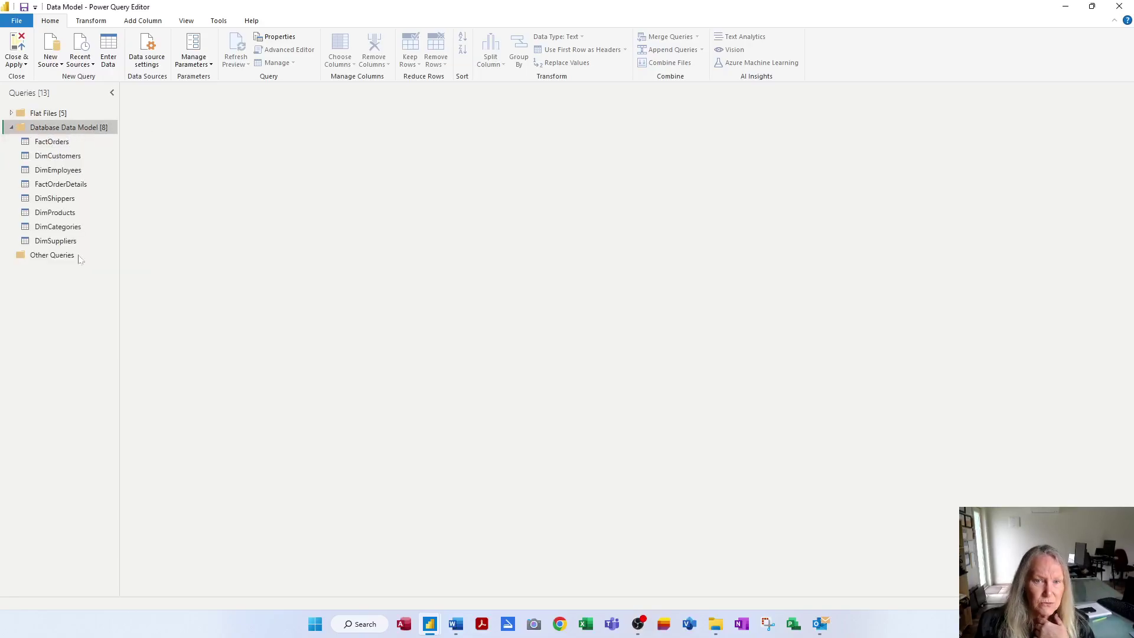
{"action": "right_click", "coordinate": [70, 128]}
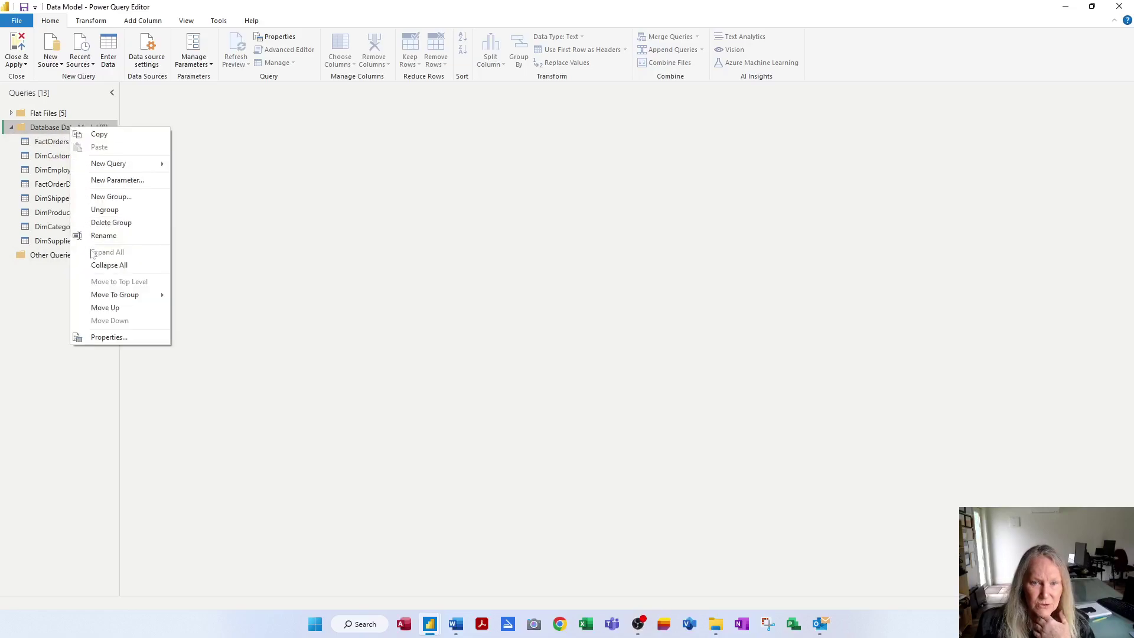
{"action": "left_click", "coordinate": [104, 265]}
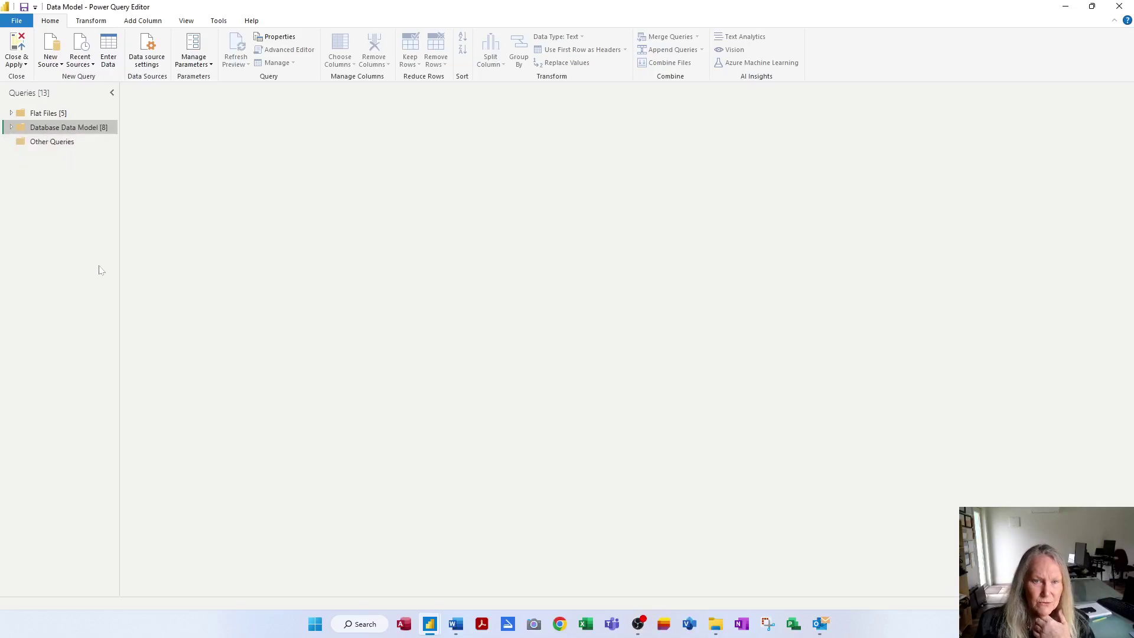
{"action": "left_click", "coordinate": [11, 114]}
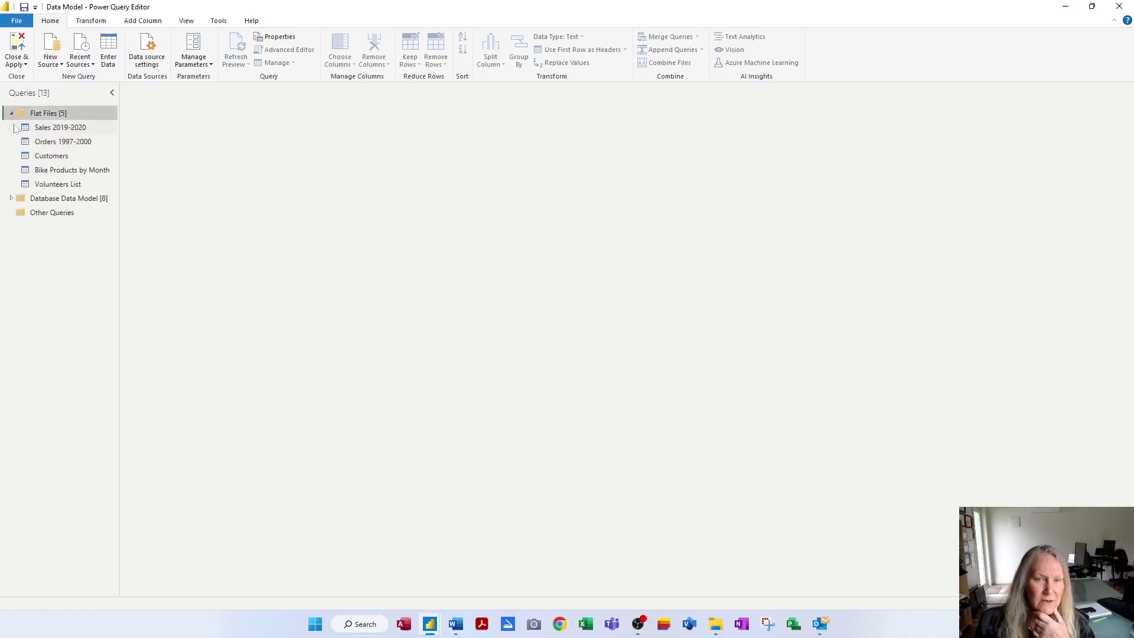
{"action": "left_click", "coordinate": [11, 199]}
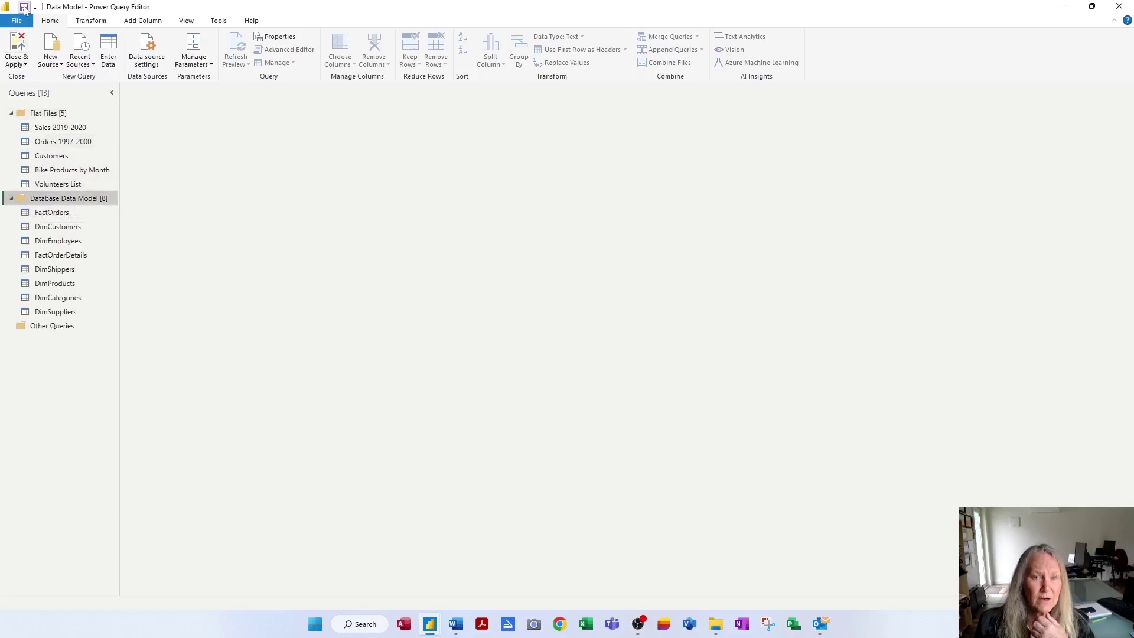
Save the Power BI file and apply the pending query changes
{"action": "left_click", "coordinate": [24, 7]}
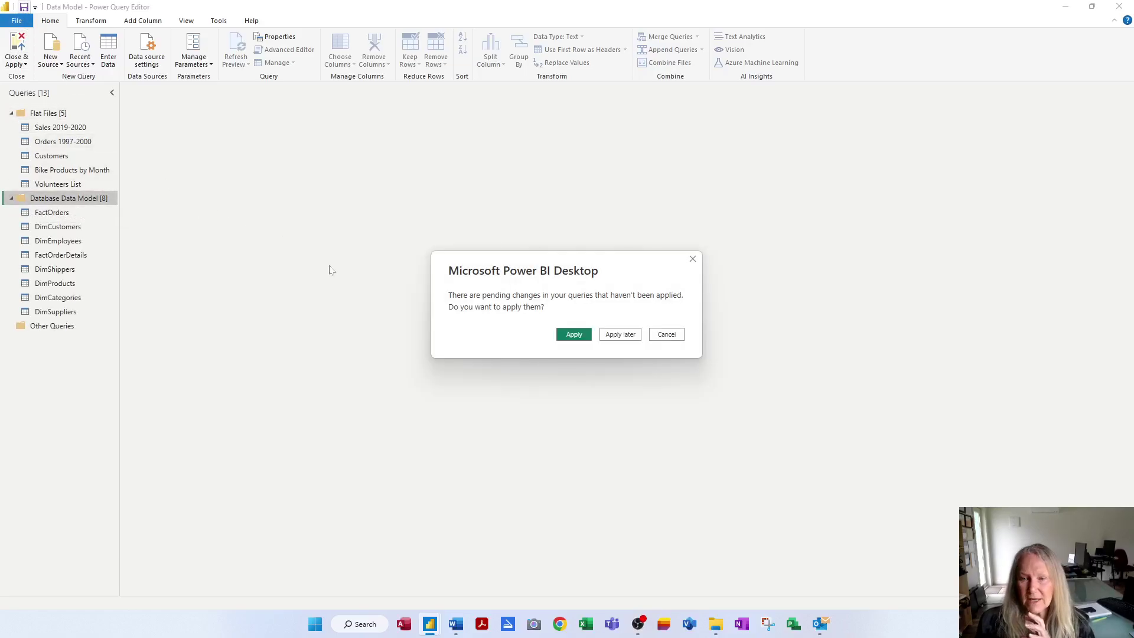
{"action": "left_click", "coordinate": [581, 338]}
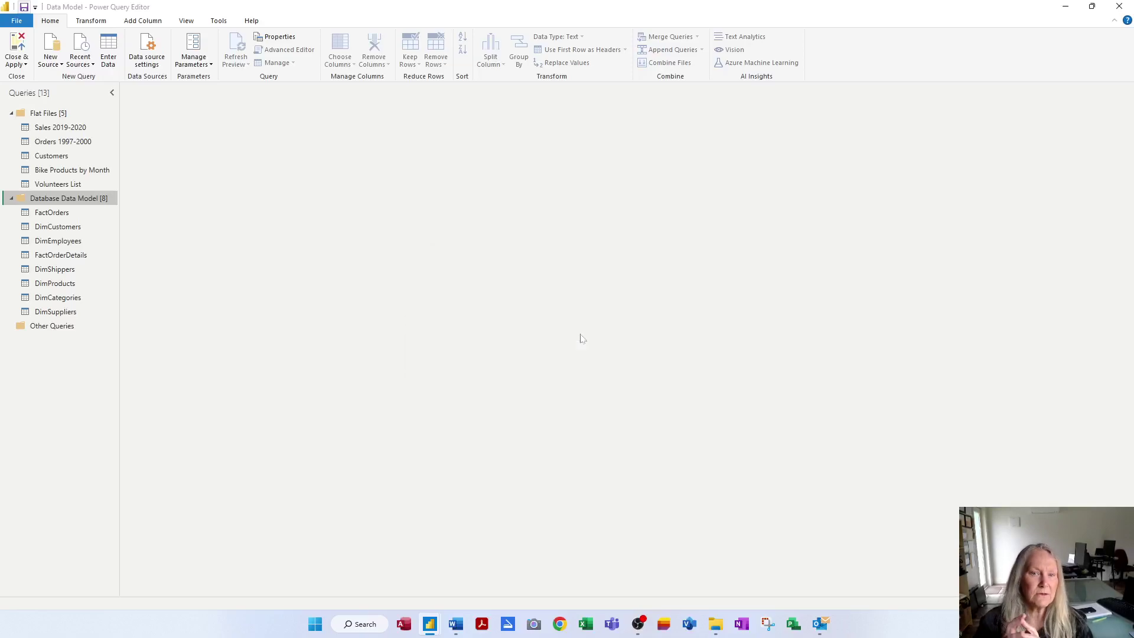